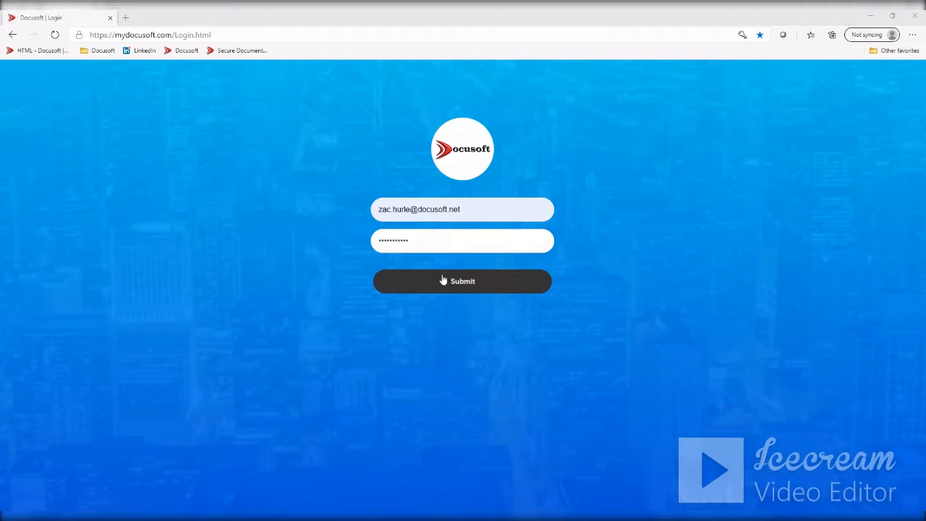
- Enter the account password, log in to Docusoft and dismiss the browser's offer to update the saved password
left_click_drag(425, 243, 359, 248)
type("•••••••••")
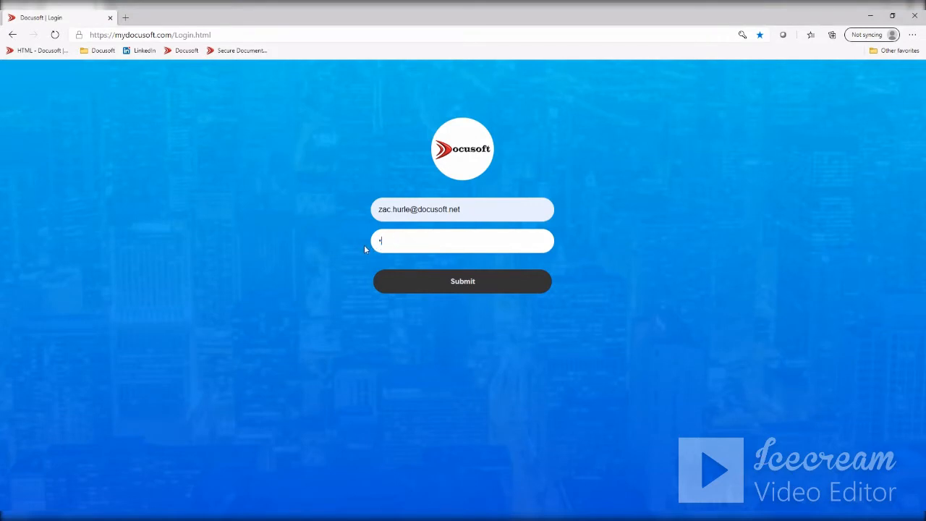
type("••")
key("Return")
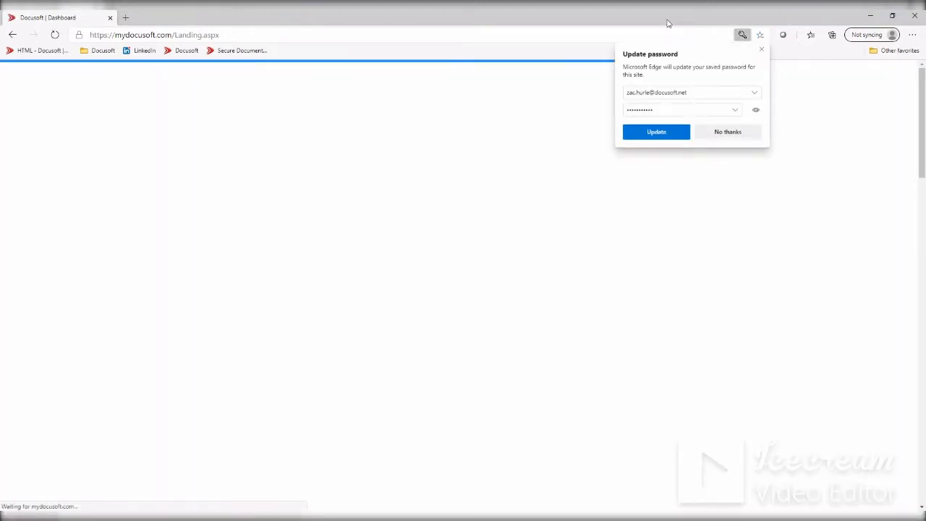
left_click(762, 50)
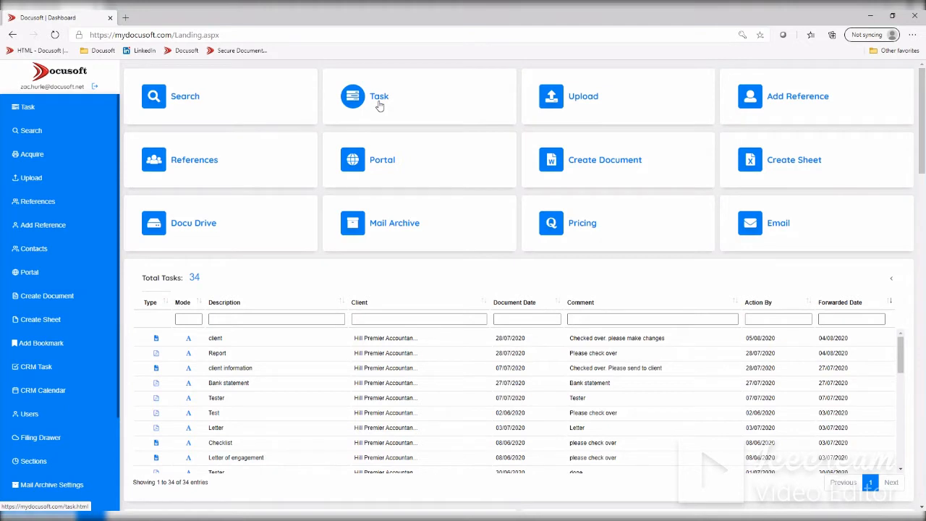
- Open the Portal manager and select the second contact under the last customer in the Customers folder
left_click(378, 167)
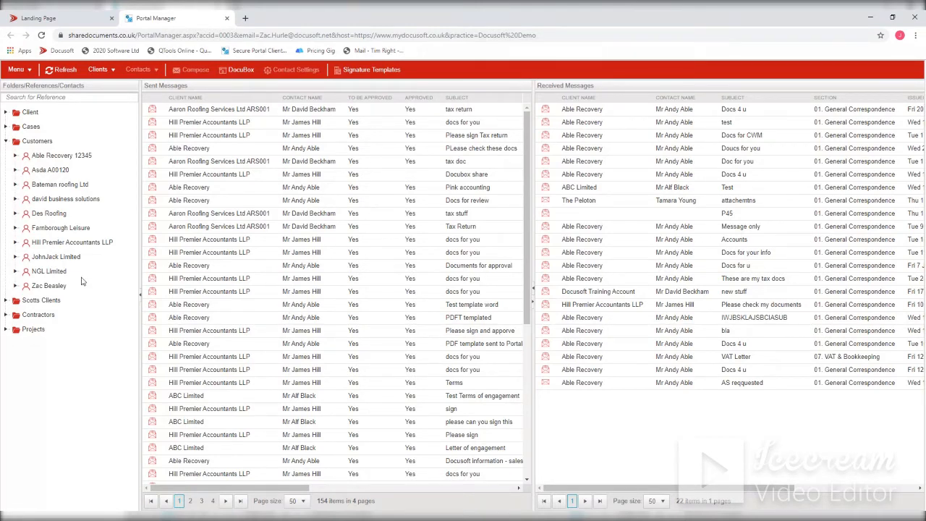
left_click(16, 286)
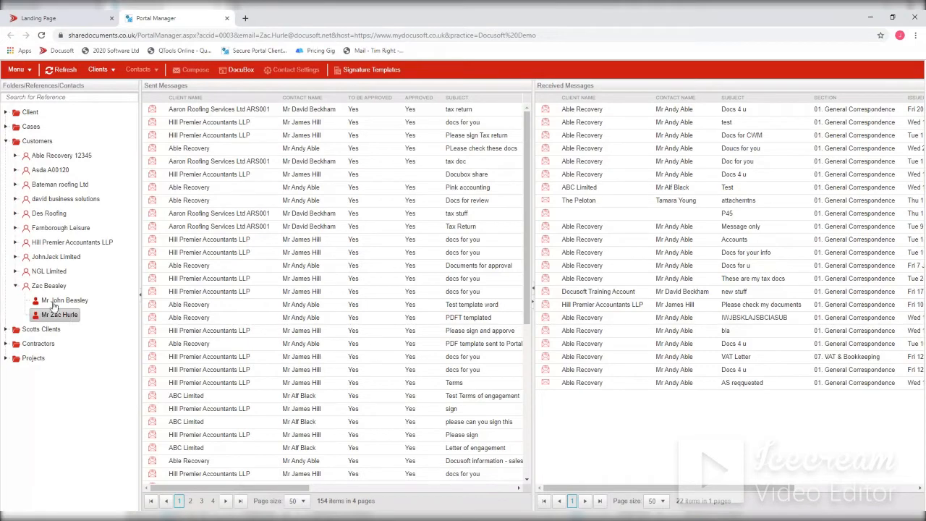
left_click(55, 317)
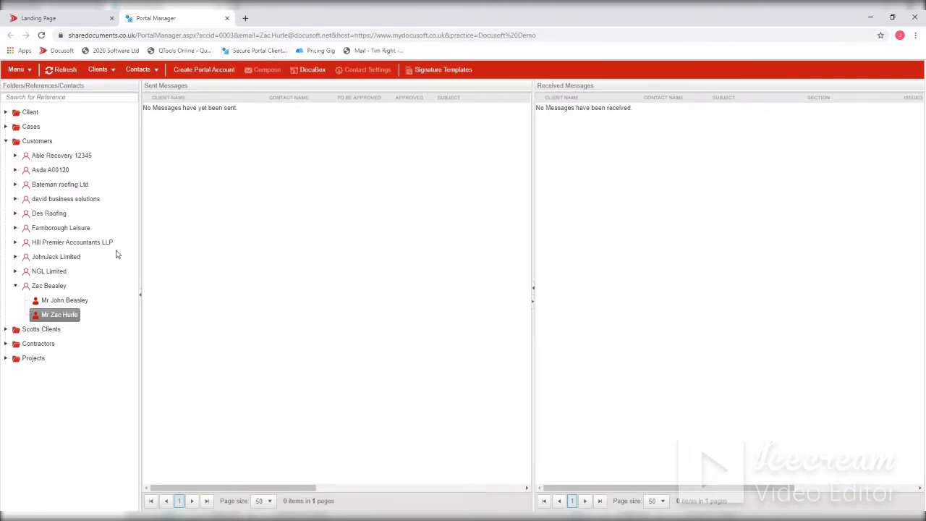
- Select the contact under Hill Premier Accountants LLP and start composing a message to them
left_click(16, 243)
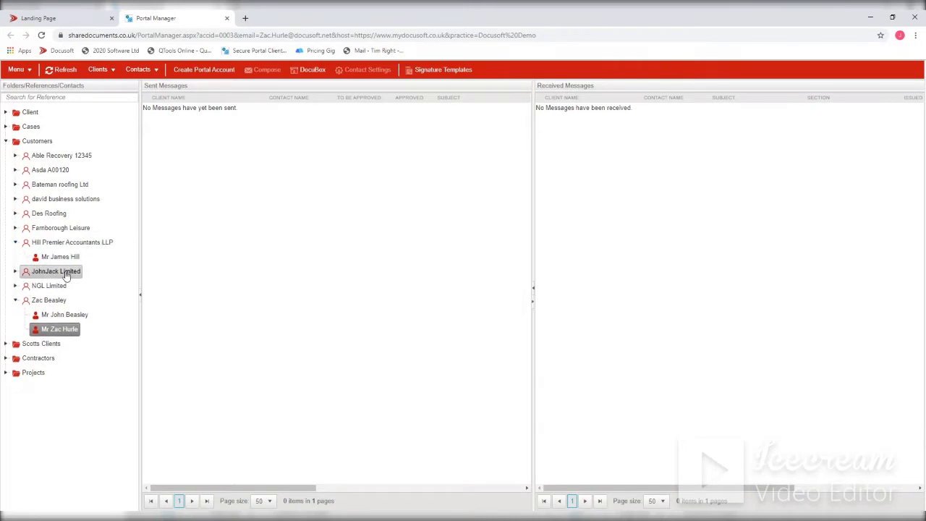
left_click(56, 258)
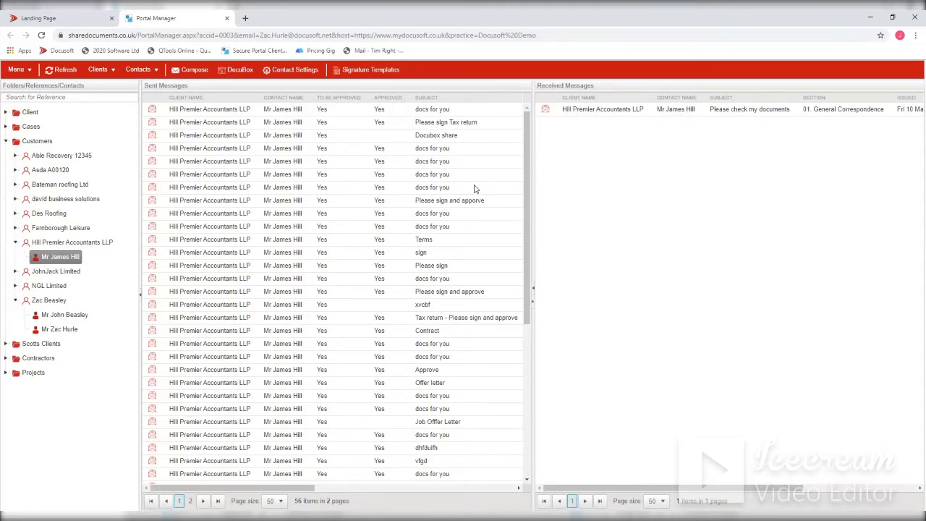
left_click(186, 73)
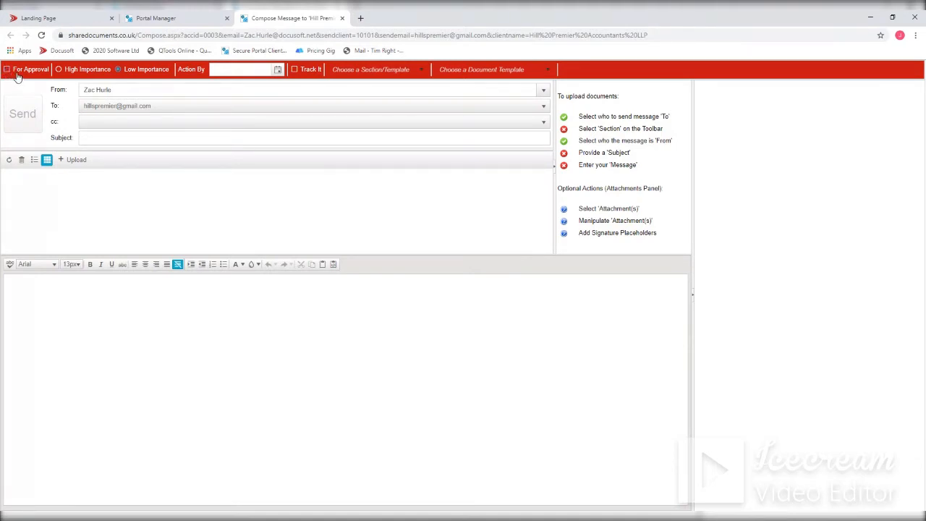
- Mark the message for approval with high importance and set its action-by date to 08 Oct 2019
left_click(7, 72)
left_click(61, 70)
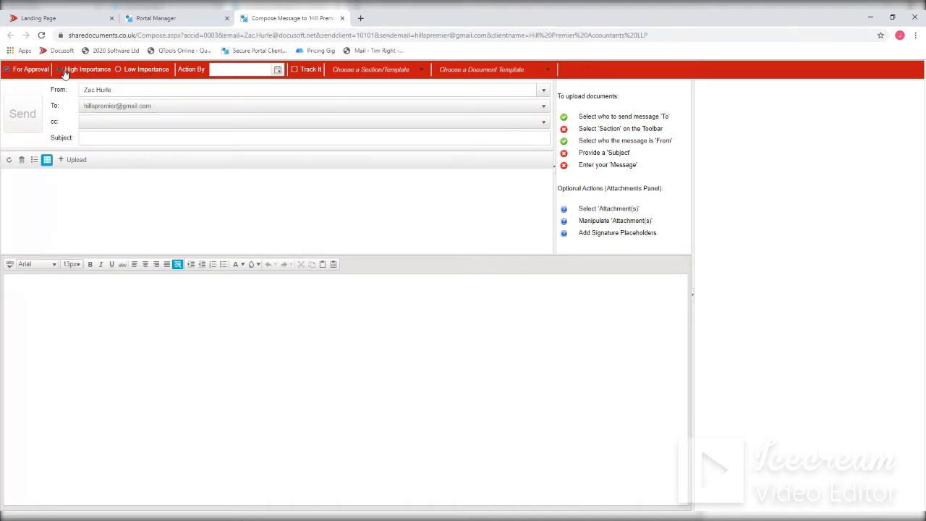
left_click(278, 71)
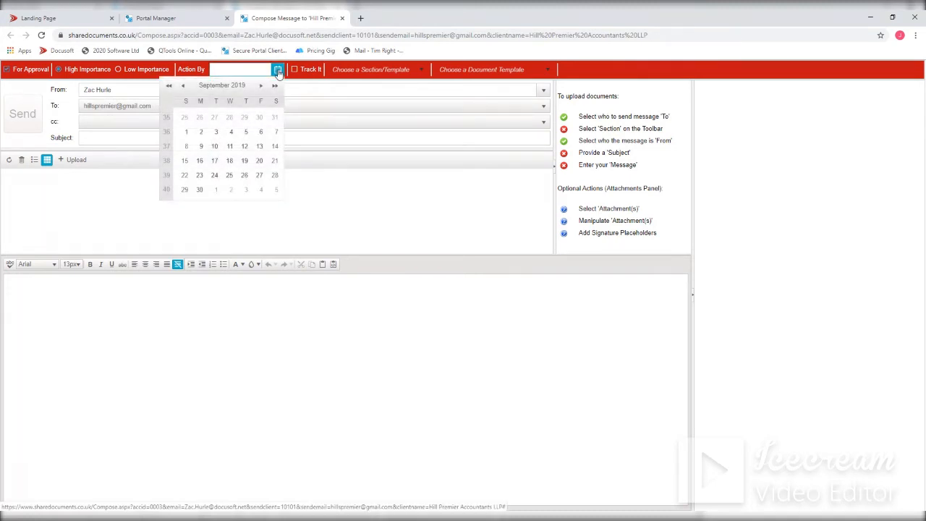
left_click(261, 85)
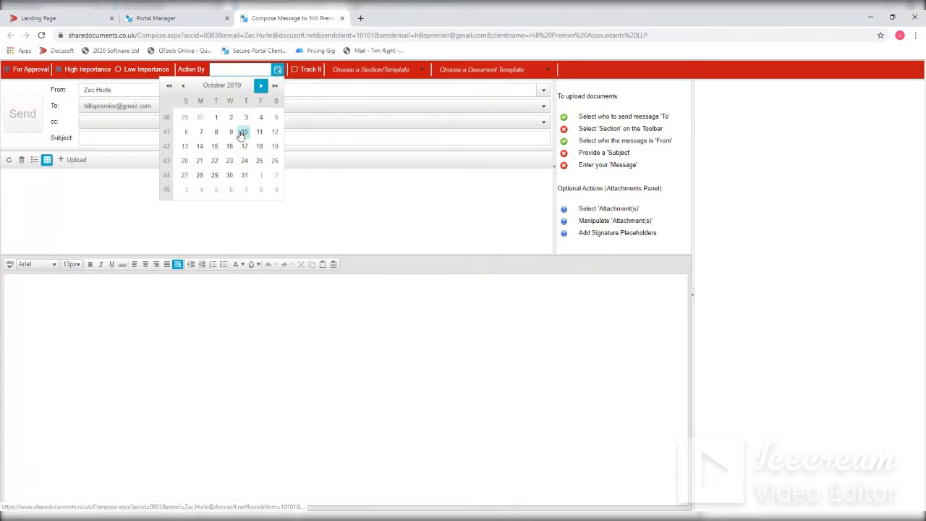
left_click(216, 132)
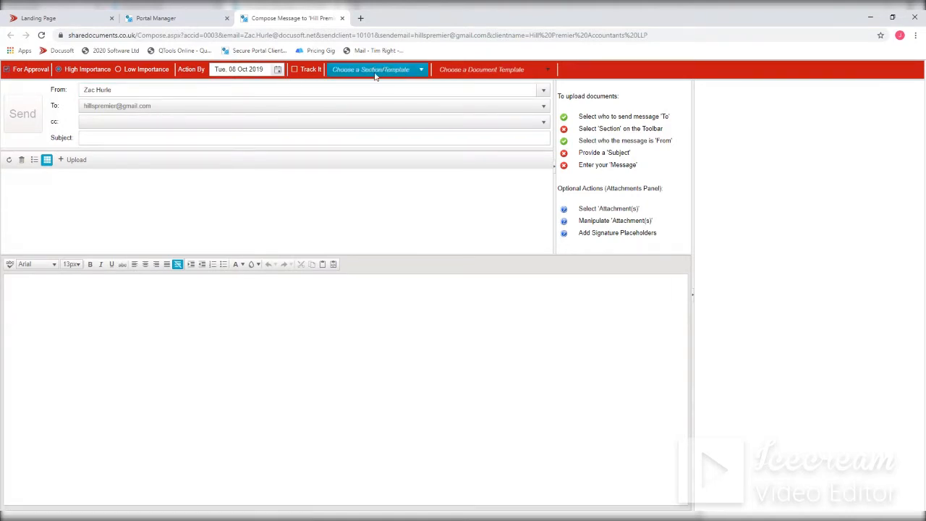
- Apply the Portal - Letter of engagement template from the Customers section 01. General Correspondence to the message
left_click(421, 70)
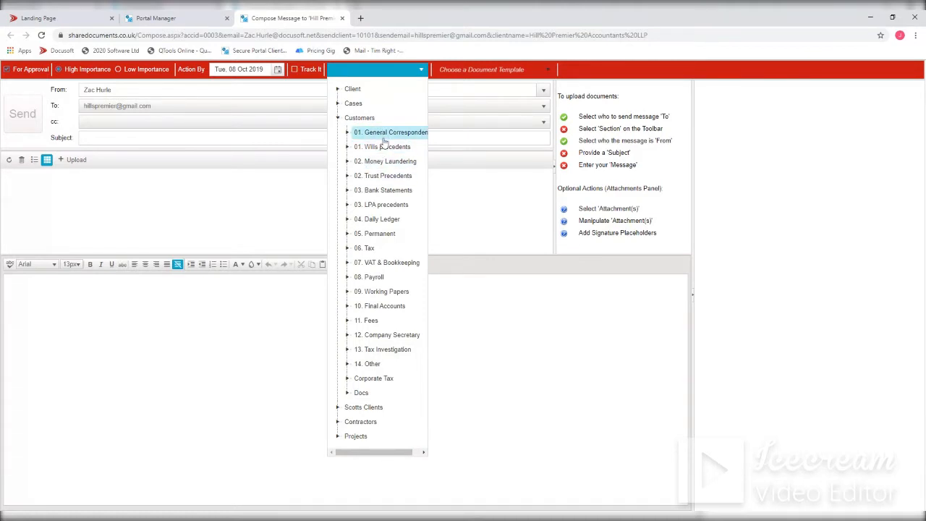
left_click(348, 133)
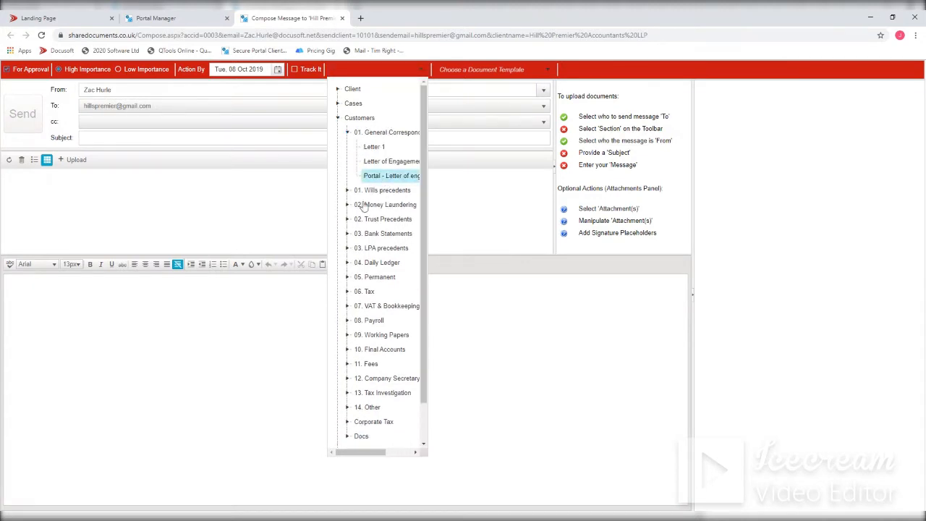
left_click(391, 177)
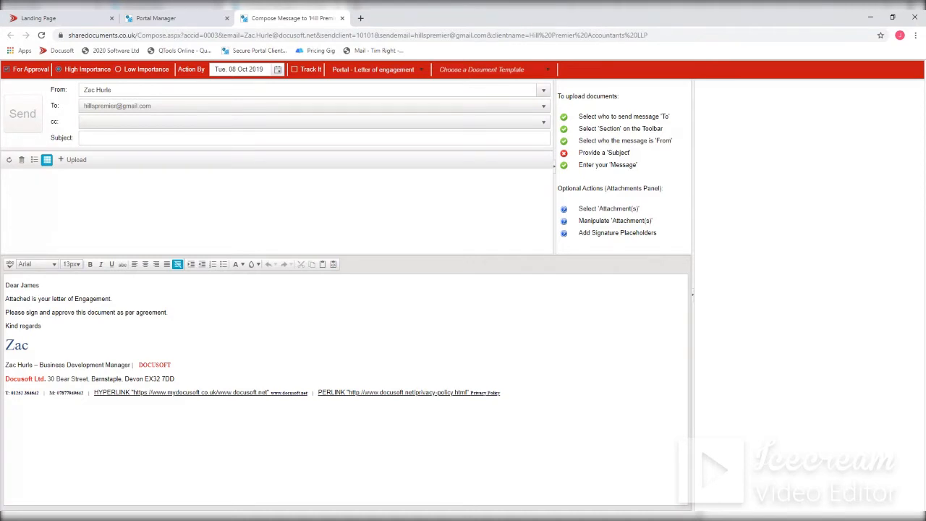
left_click(420, 69)
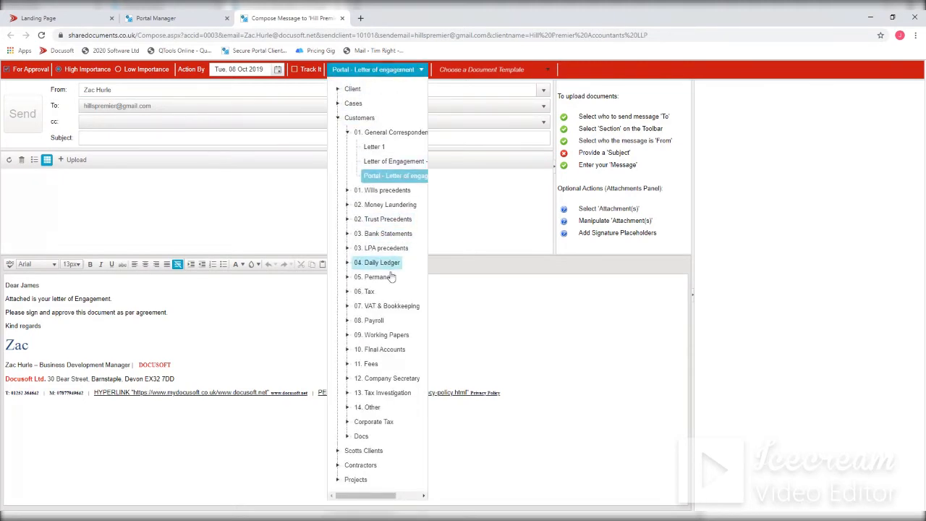
left_click(587, 74)
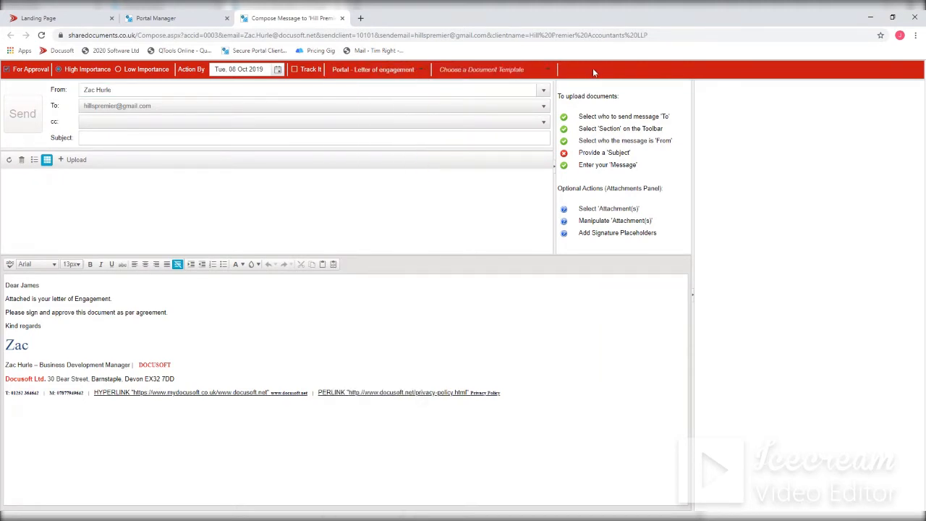
- Enter "Please sign these documents" as the message subject
left_click(83, 137)
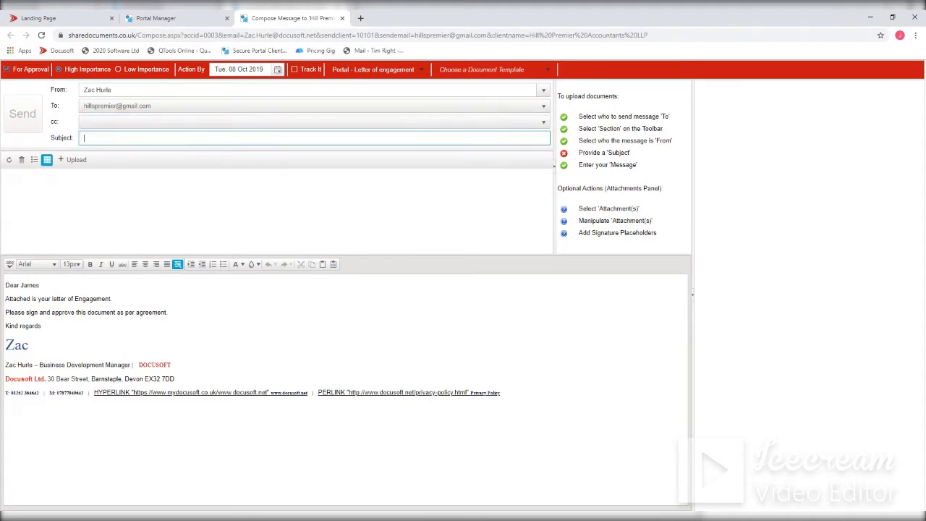
left_click(84, 137)
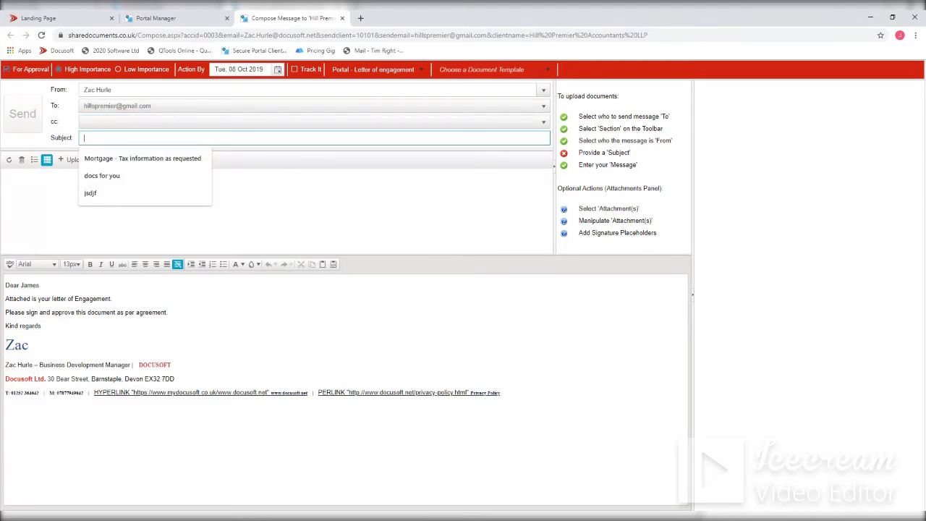
type("Please sign these documents")
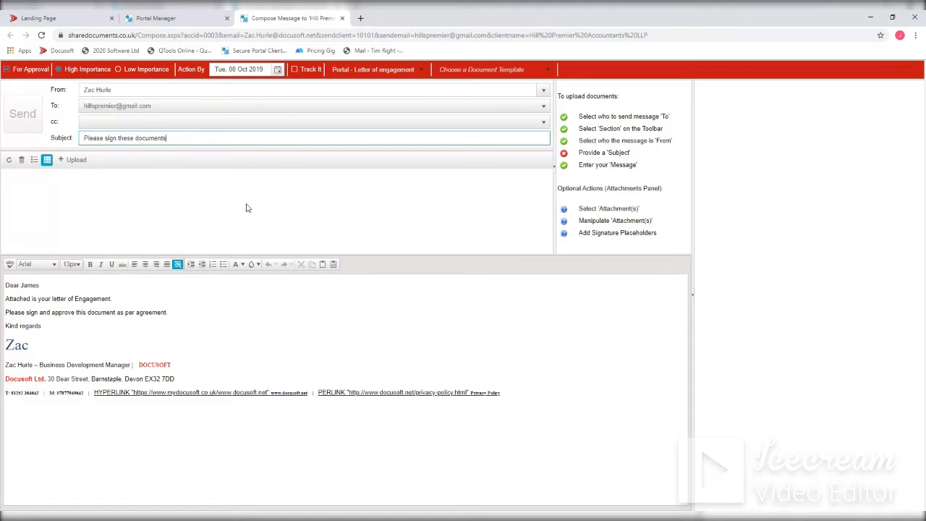
- Upload 2020 Letter-766702 and Tax_Return from the Client Demo folder Hills Premier > Tax > Personal Tax as attachments
left_click(75, 160)
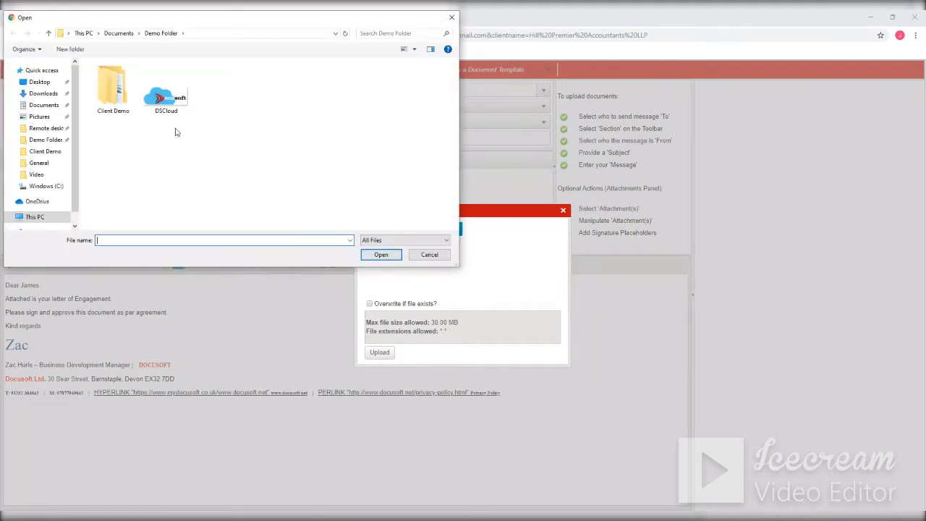
double_click(111, 87)
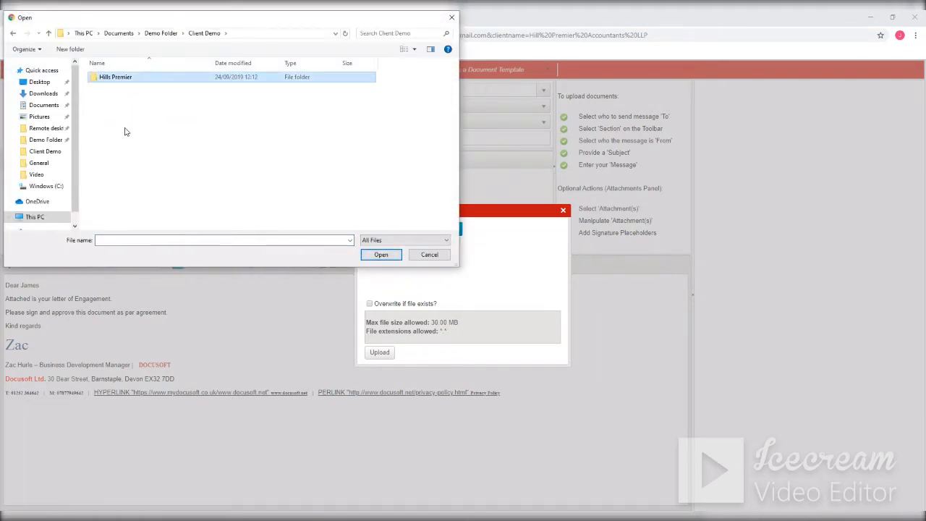
double_click(117, 78)
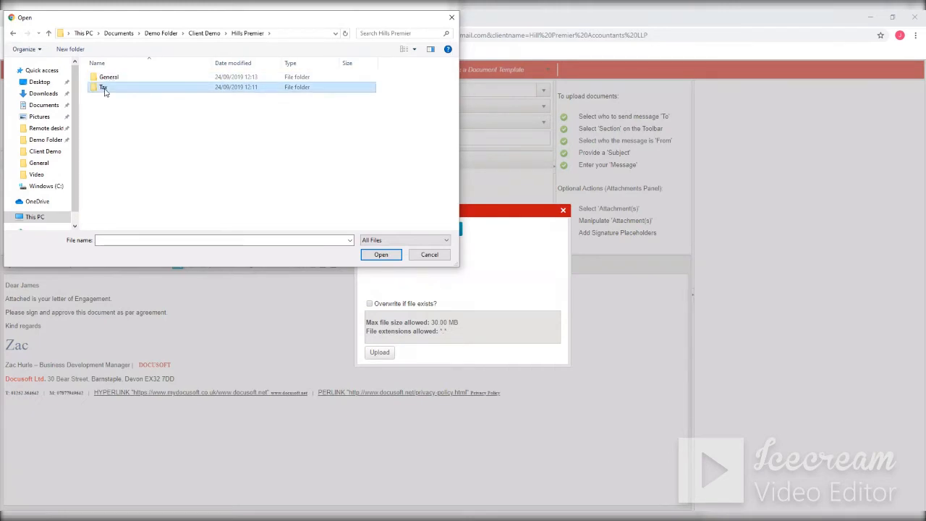
double_click(102, 88)
double_click(114, 88)
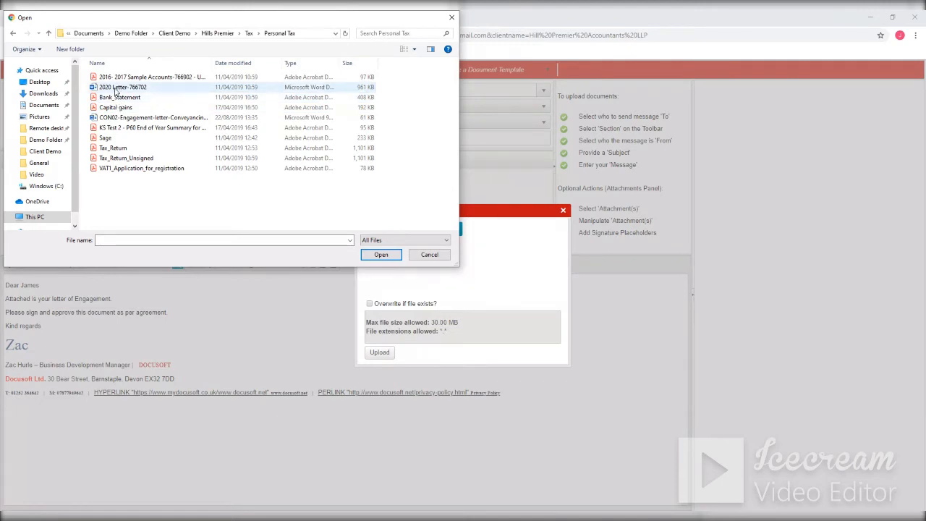
left_click(116, 88)
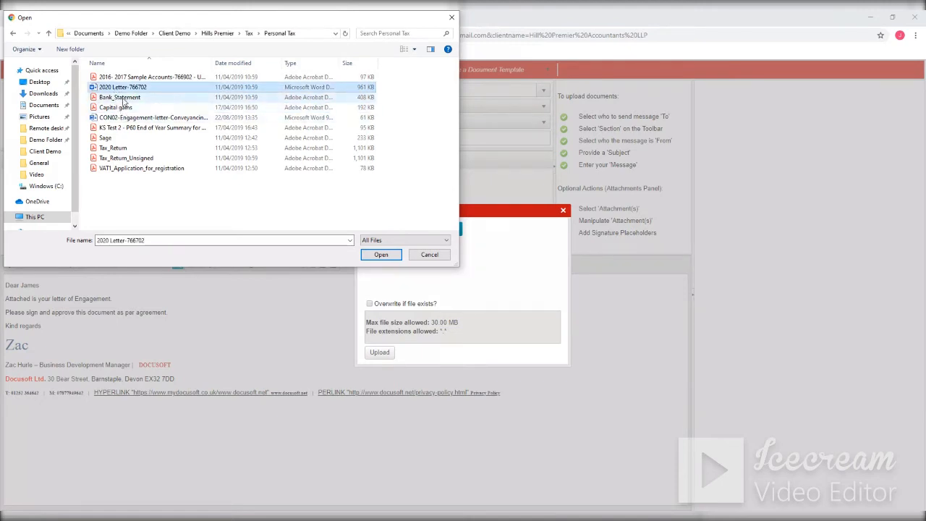
left_click(112, 148, "ctrl")
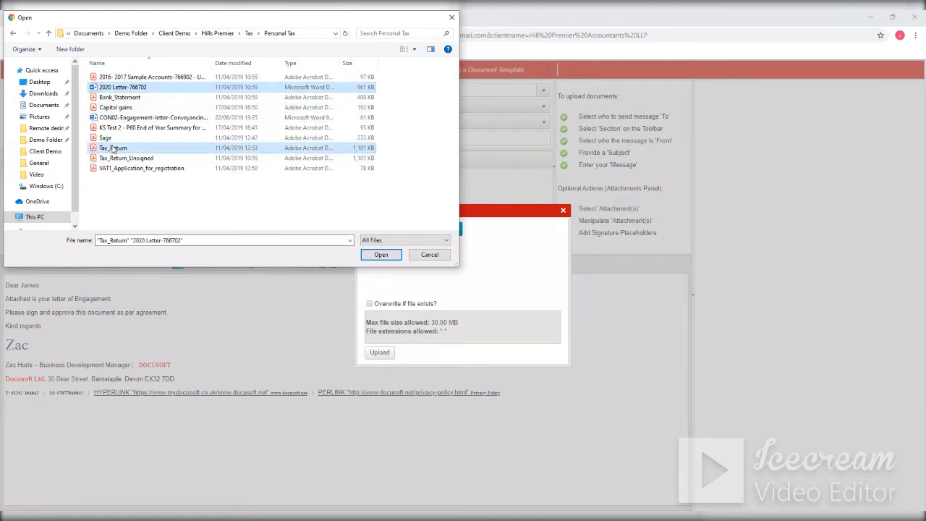
left_click(382, 254)
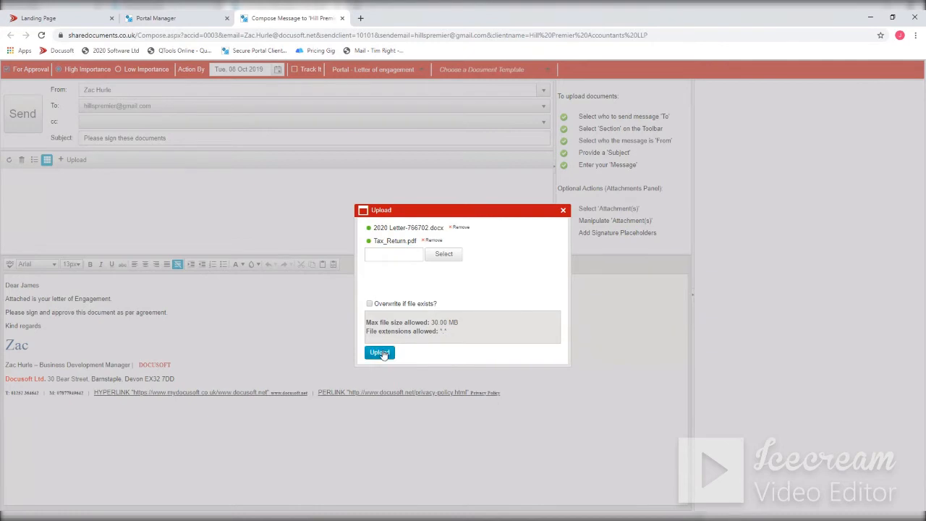
left_click(381, 352)
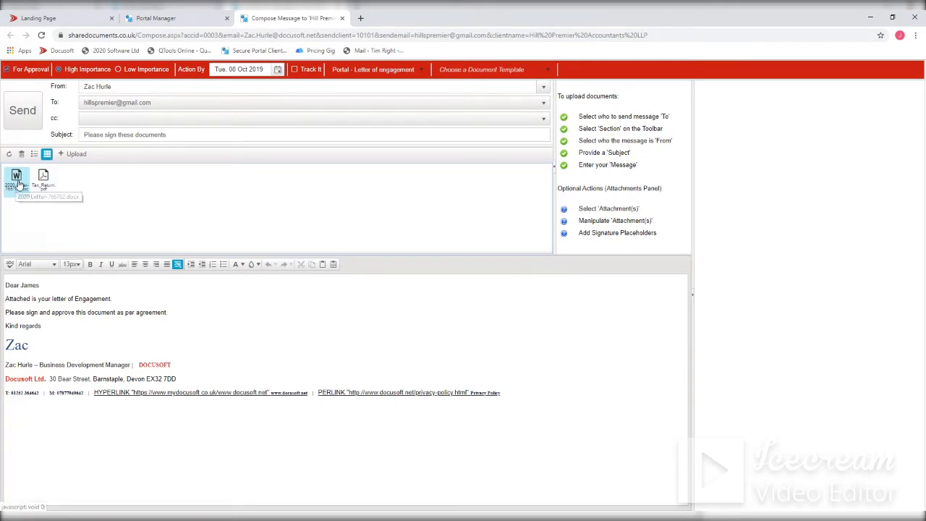
- Convert the attached Word document 2020 Letter-766702 to PDF
right_click(18, 183)
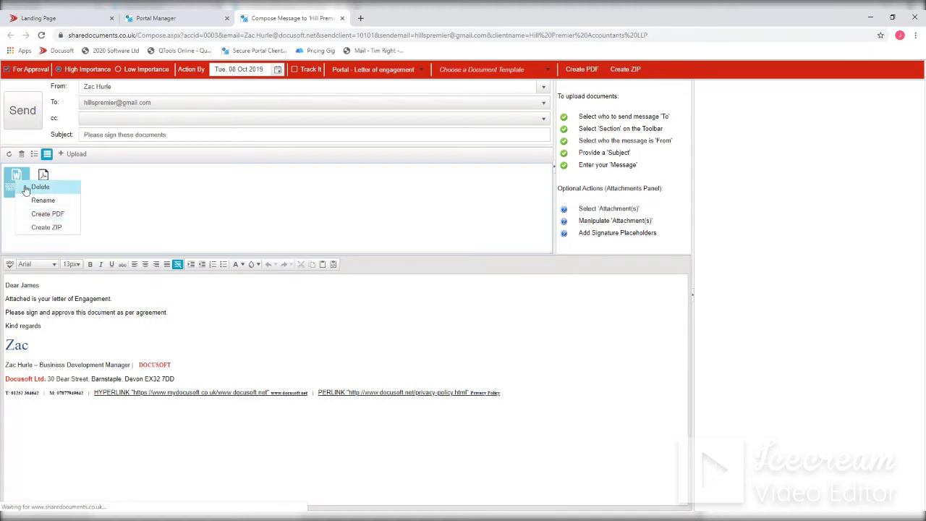
right_click(12, 183)
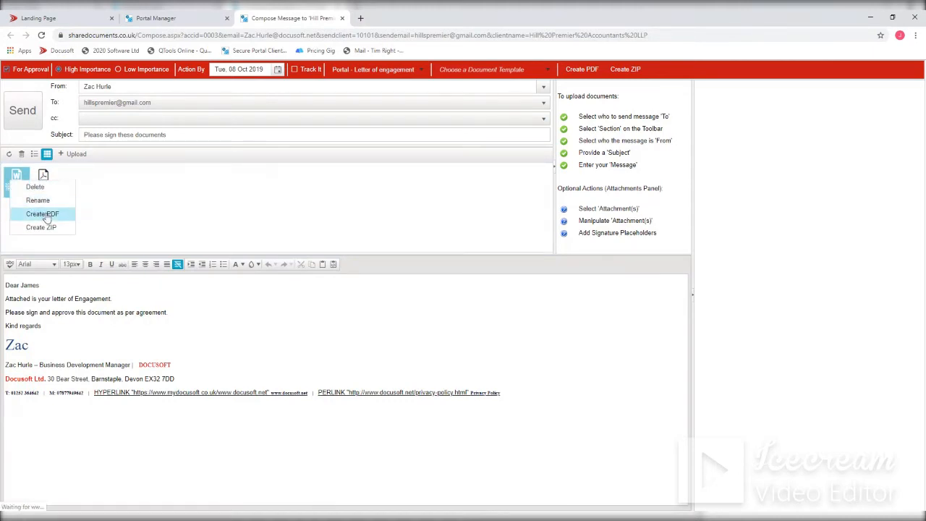
left_click(42, 214)
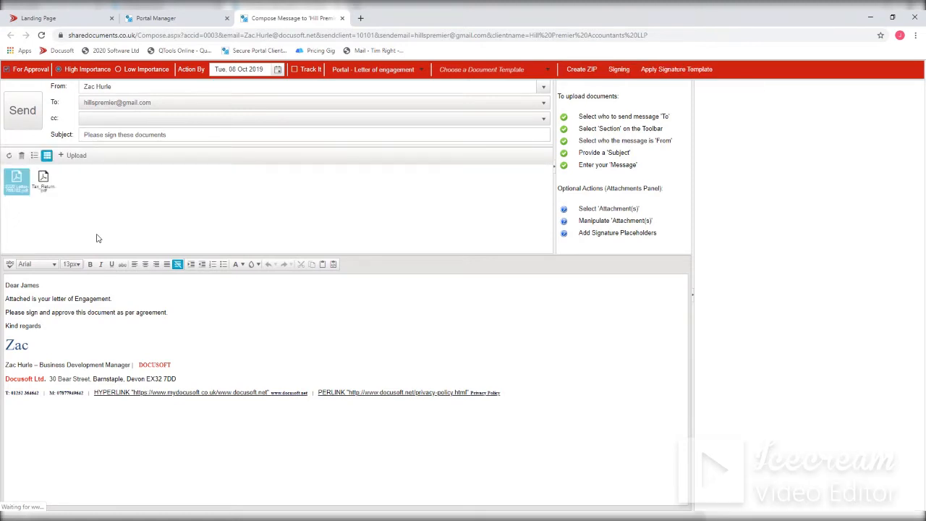
- Open the 2020 Letter-766702 PDF for signing and place a reduced-height digital signature box beside "Yours sincerely"
left_click(18, 186)
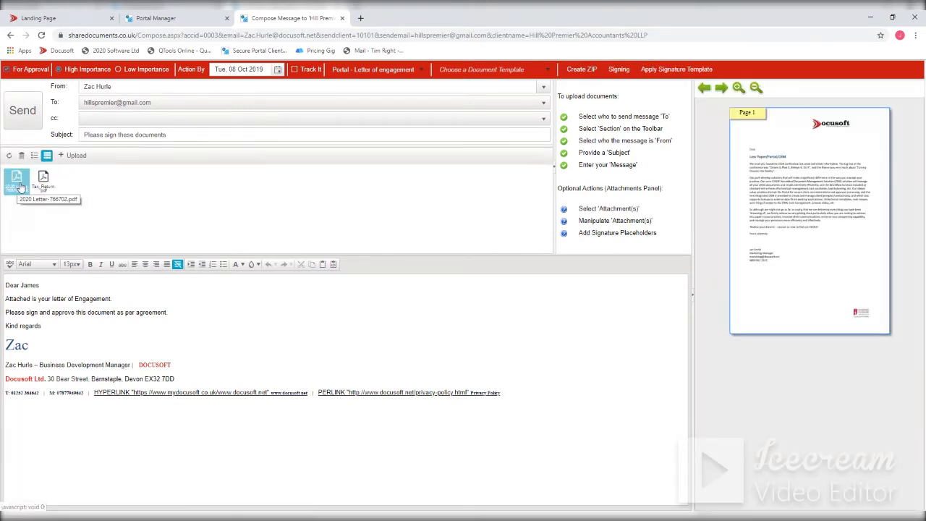
right_click(18, 186)
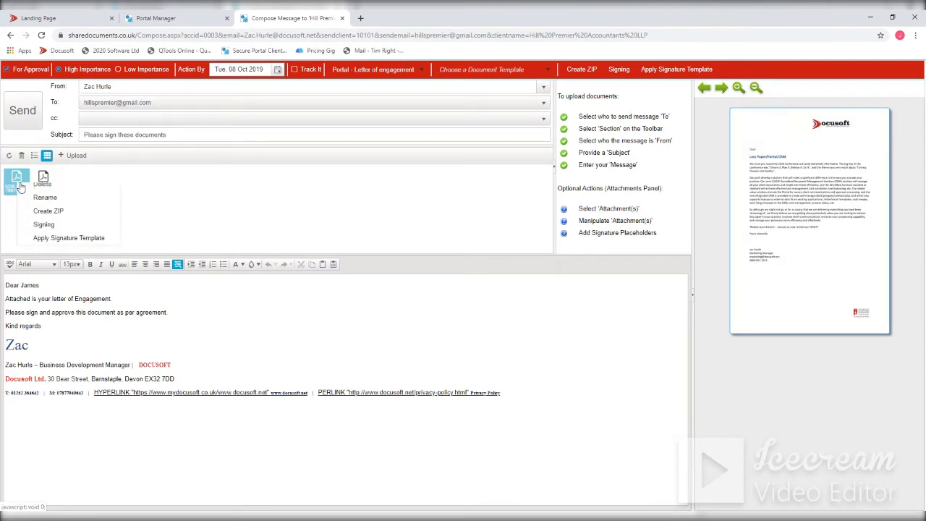
left_click(44, 230)
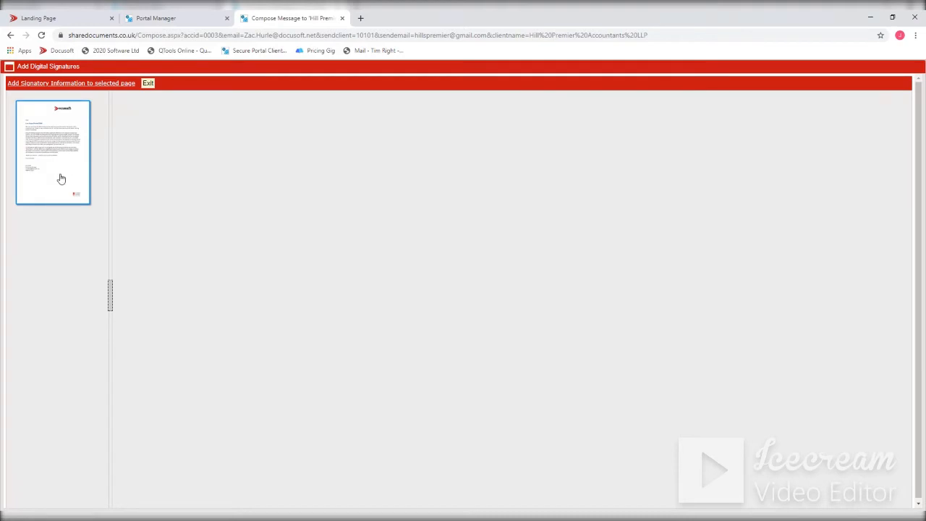
left_click(62, 85)
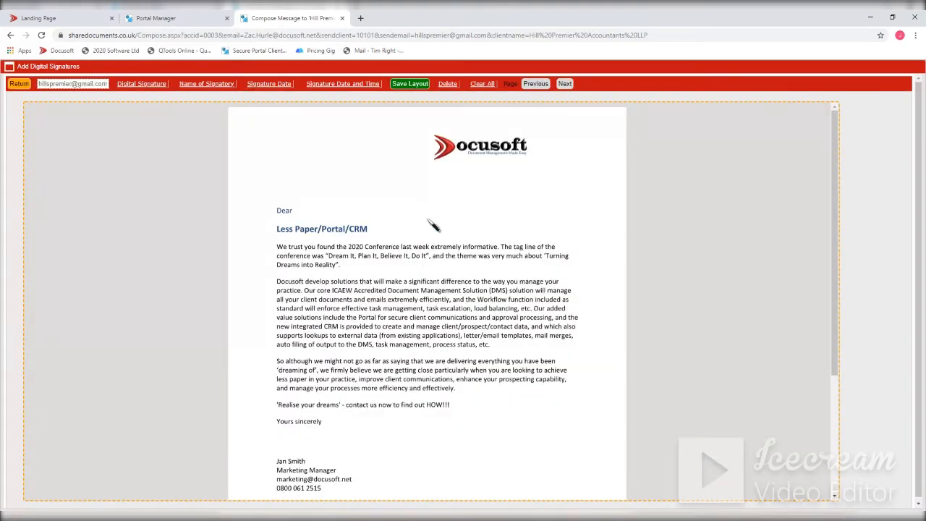
scroll(350, 154, "down", 1)
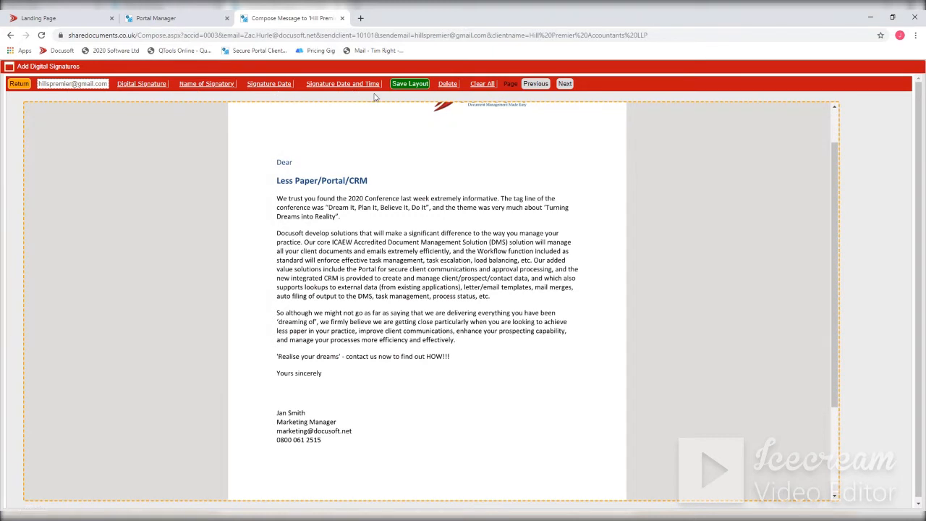
left_click(142, 84)
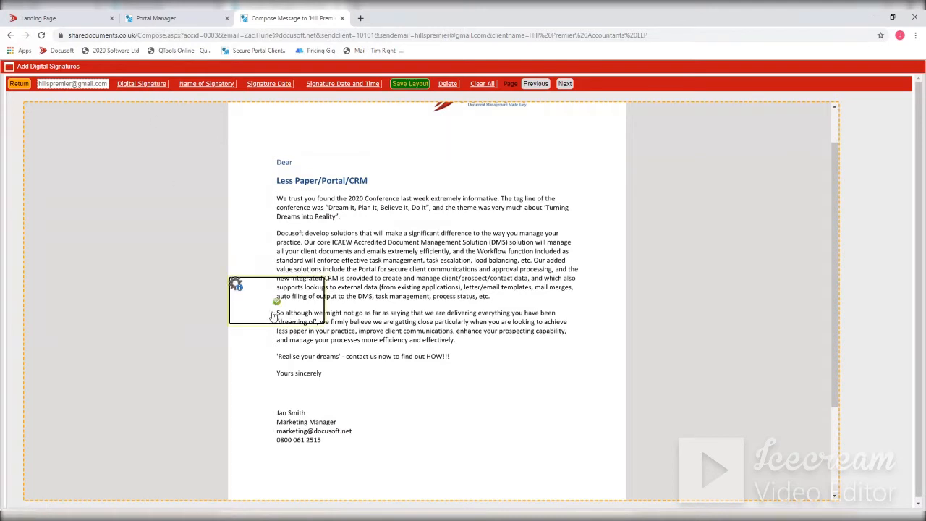
mouse_move(278, 315)
left_mouse_down()
mouse_move(441, 416)
mouse_move(478, 408)
left_mouse_up()
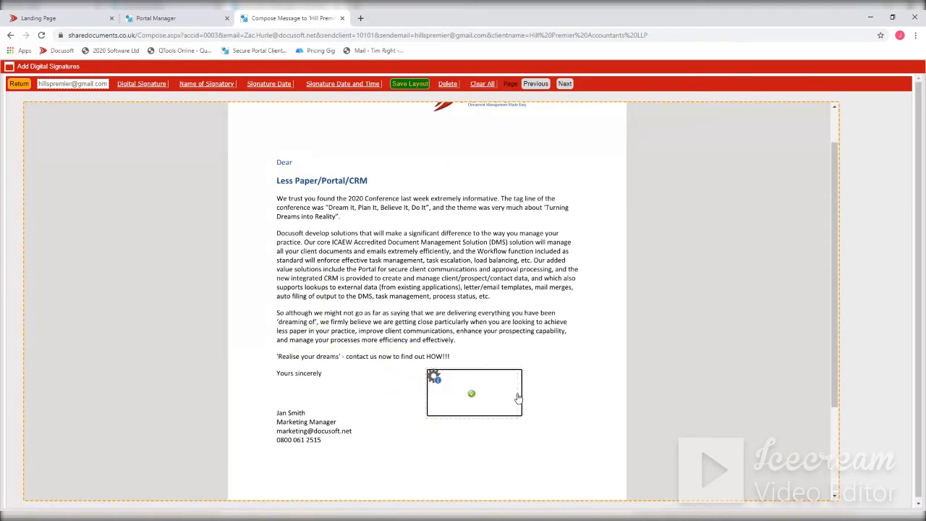
mouse_move(518, 398)
left_mouse_down()
mouse_move(500, 398)
mouse_move(517, 396)
left_mouse_up()
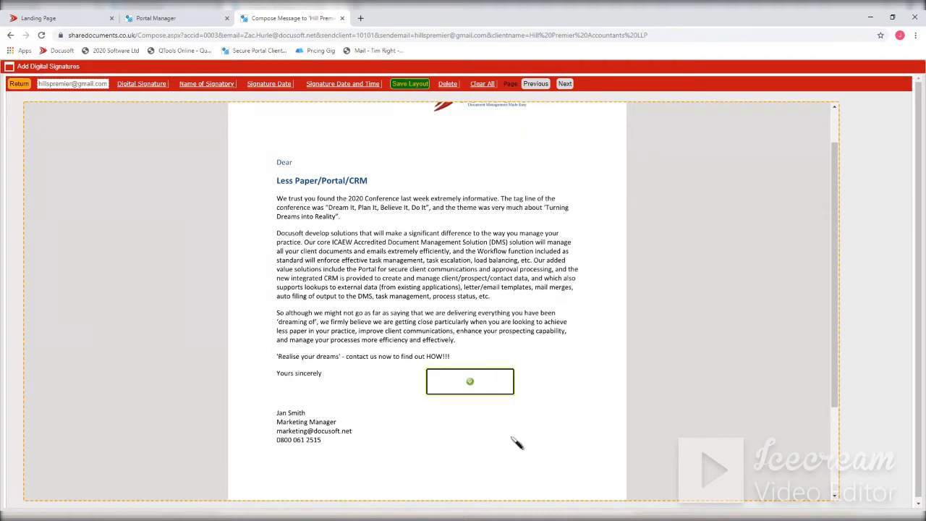
- Add a name of signatory box directly below the letter's digital signature box
left_click(209, 83)
left_click(264, 284)
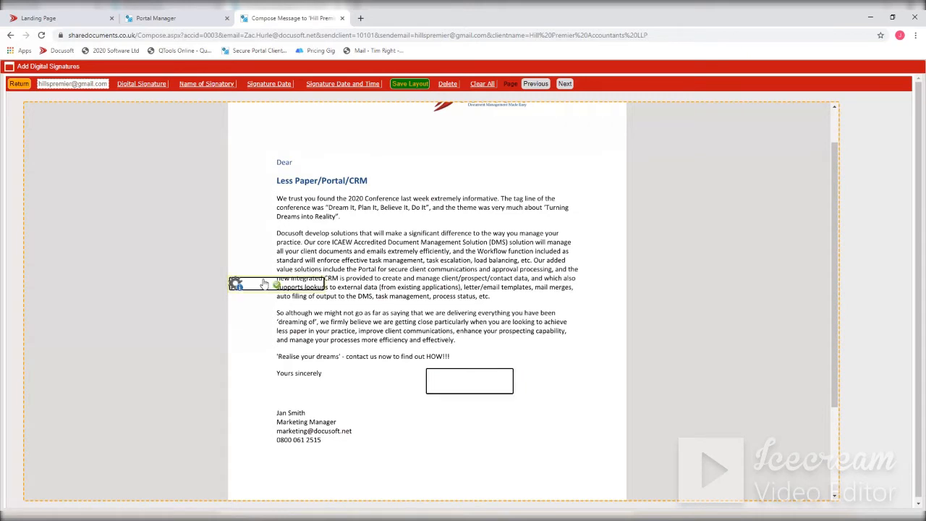
left_click_drag(264, 284, 458, 405)
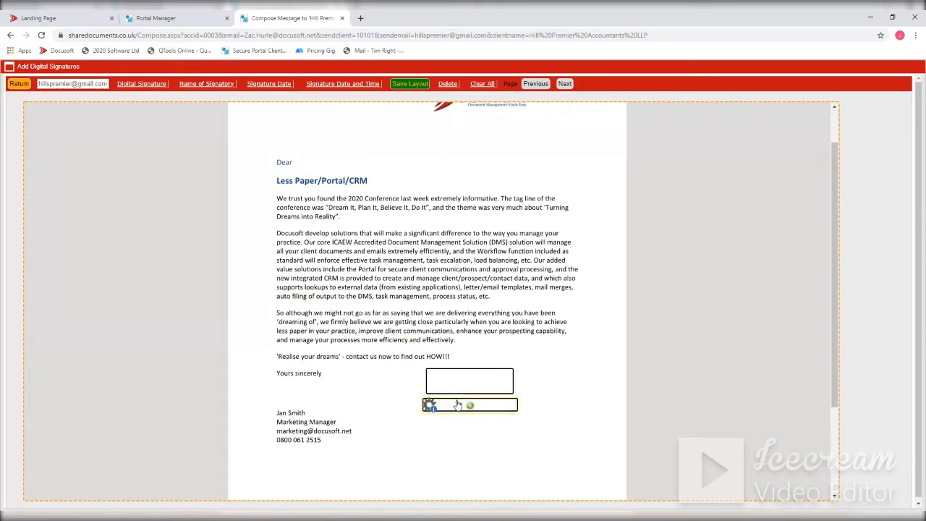
- Add a widened signature date box below the signatory name box, then return to the message
left_click(280, 85)
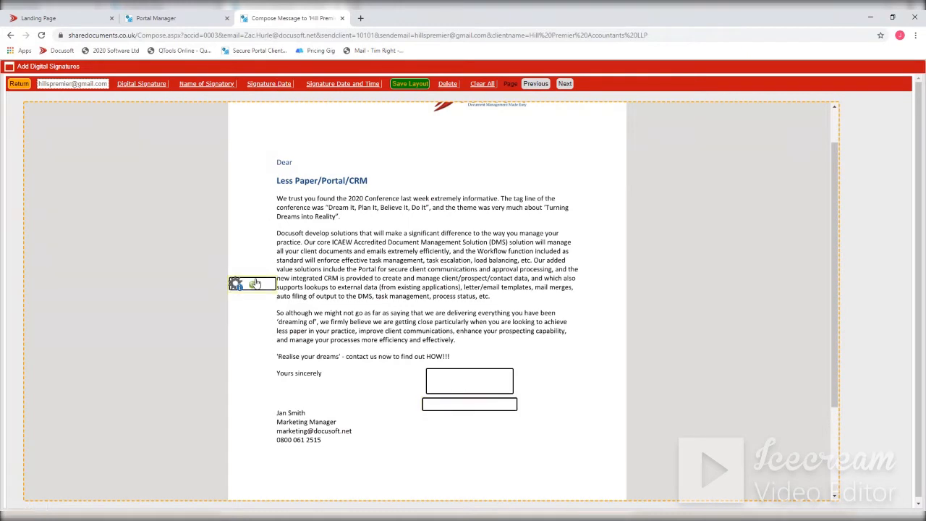
mouse_move(255, 284)
left_mouse_down()
mouse_move(417, 420)
mouse_move(448, 422)
left_mouse_up()
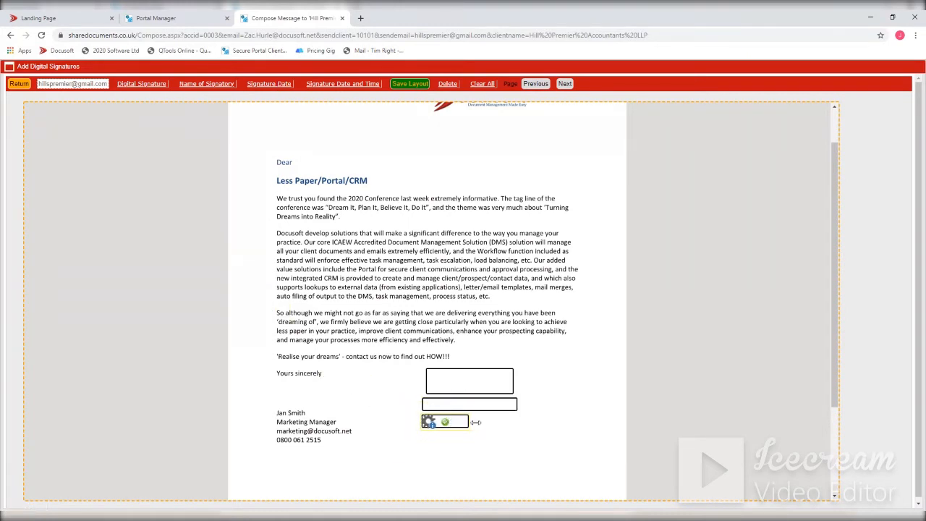
left_click_drag(476, 422, 501, 423)
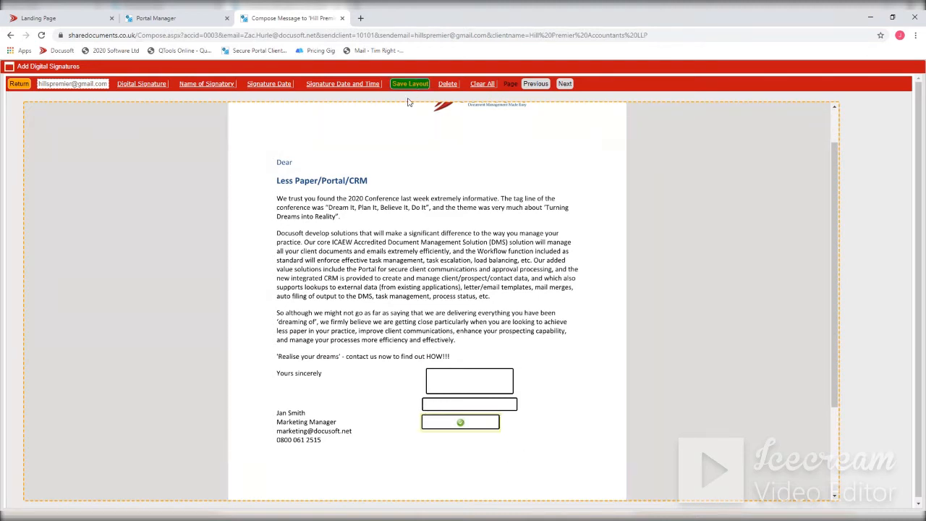
left_click(20, 87)
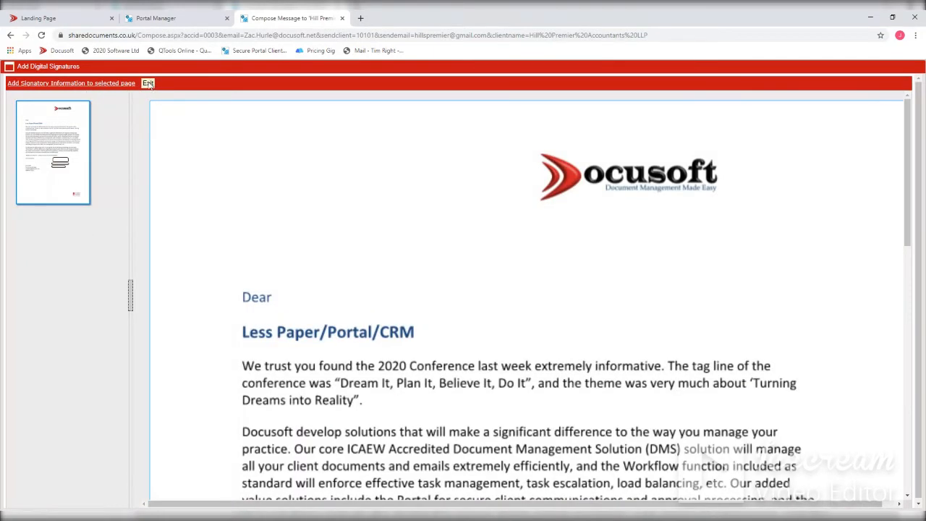
left_click(148, 83)
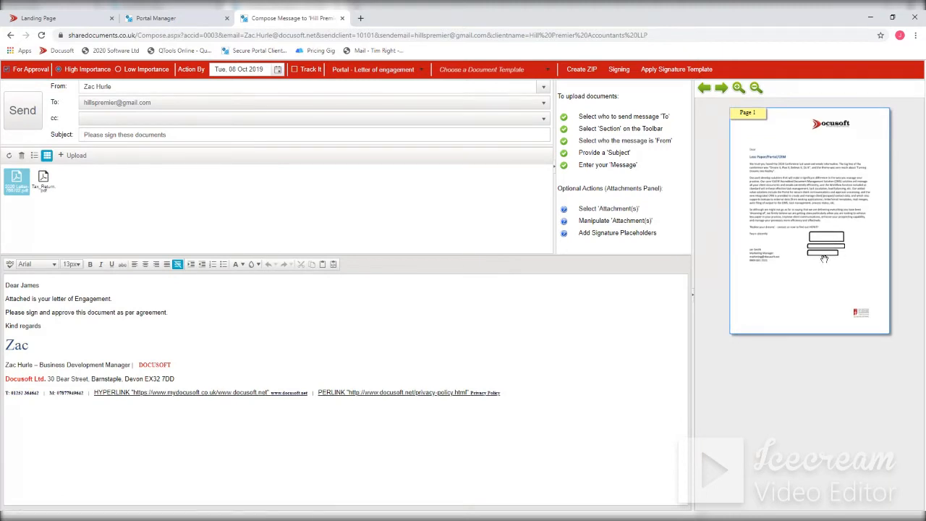
- Open the Tax_Return PDF for signing and save a digital signature box sized to fill the Issue address area on its first page
left_click(46, 182)
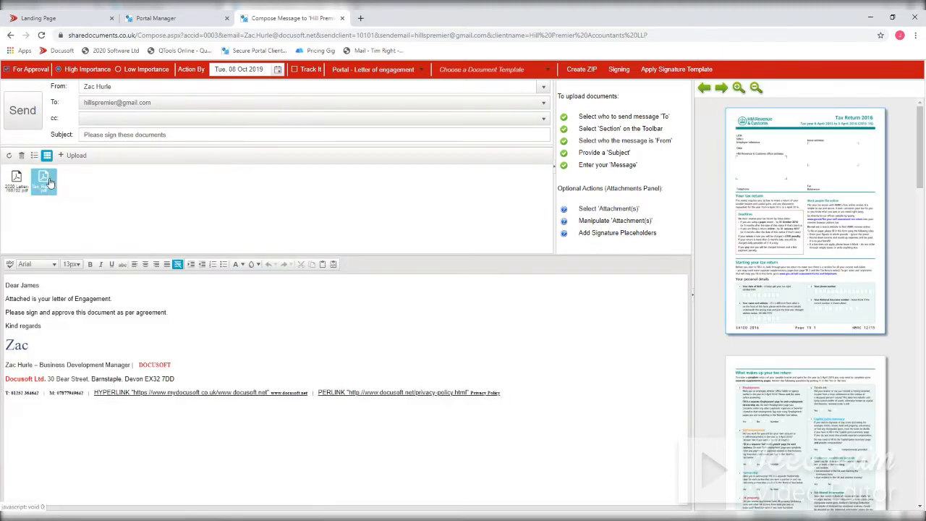
right_click(47, 182)
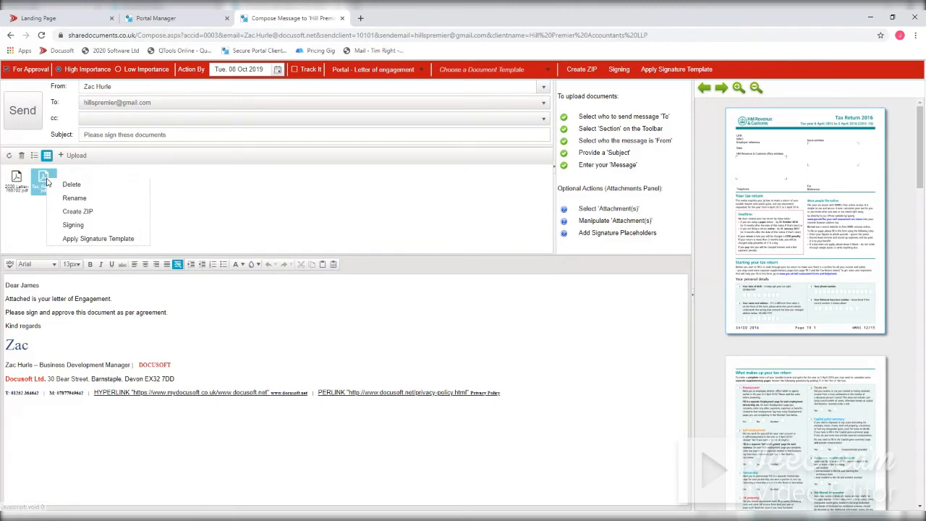
left_click(61, 226)
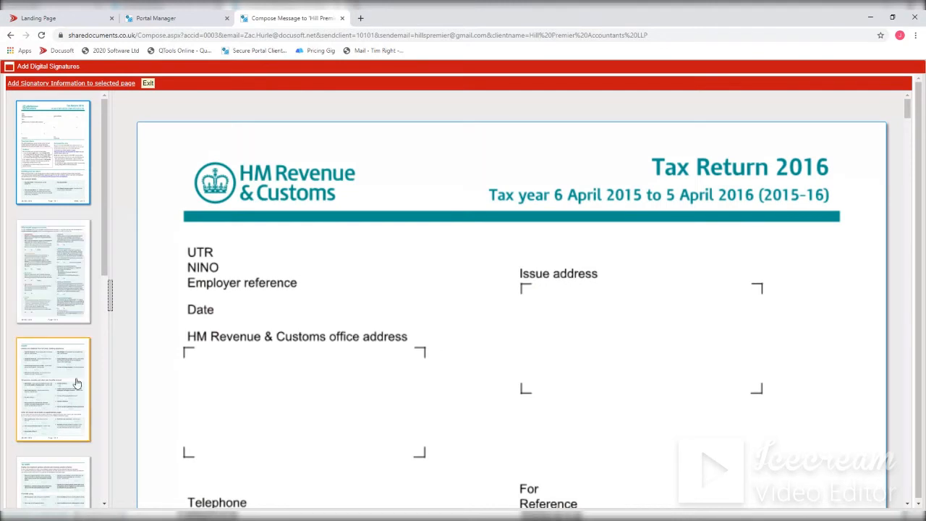
left_click(54, 160)
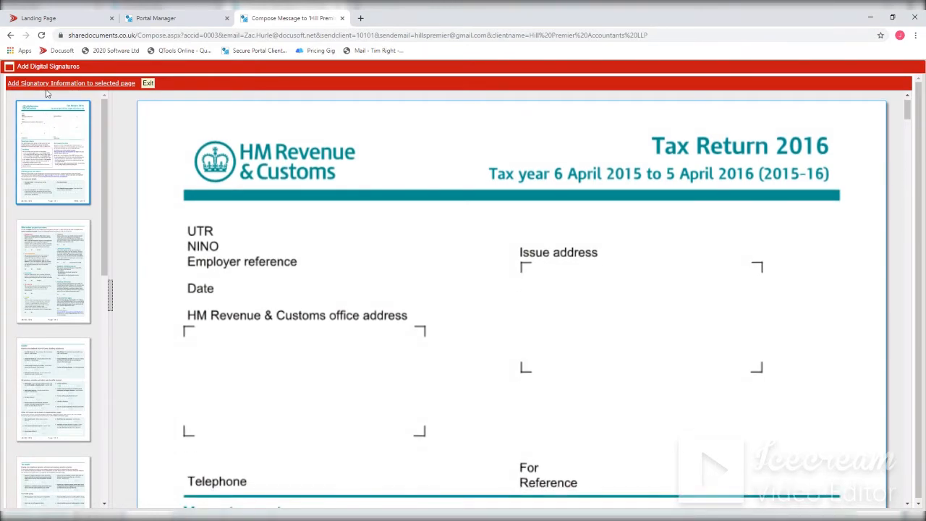
left_click(48, 84)
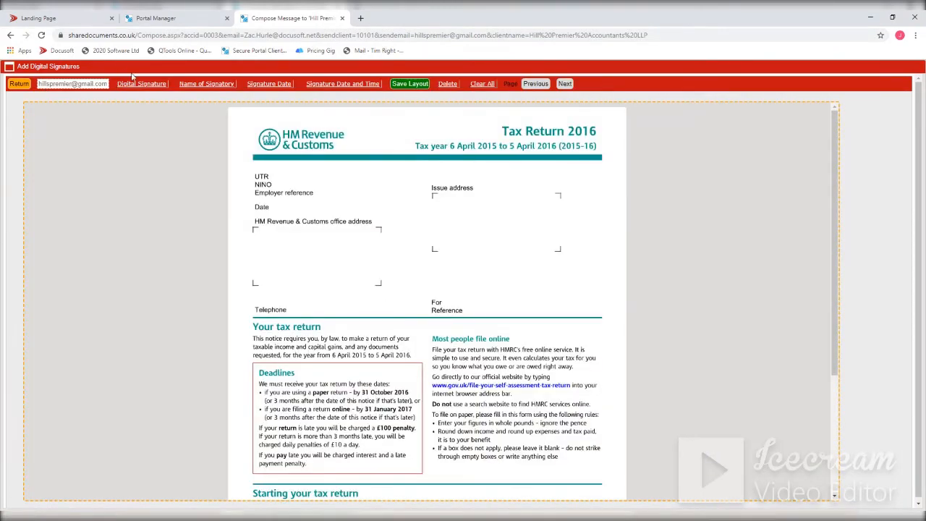
left_click(142, 84)
left_click_drag(278, 338, 480, 205)
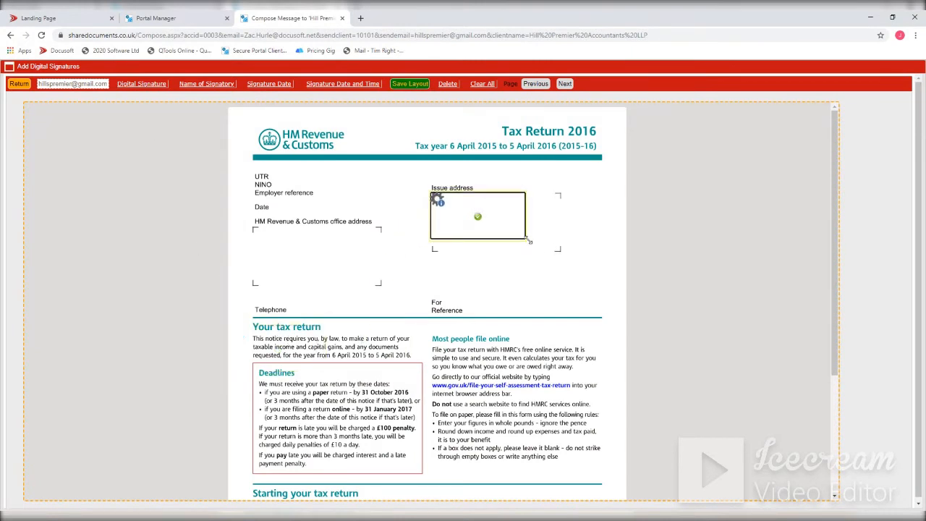
left_click_drag(529, 241, 561, 249)
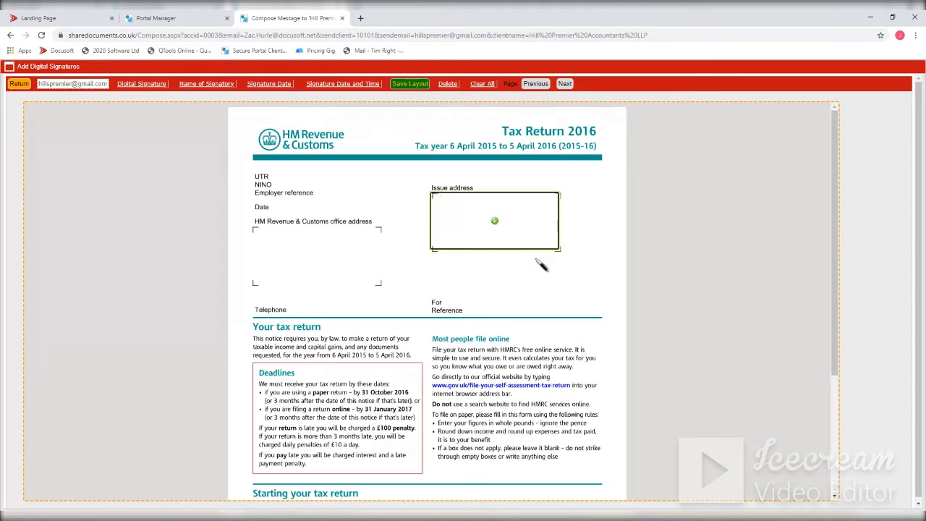
left_click(410, 84)
left_click(16, 84)
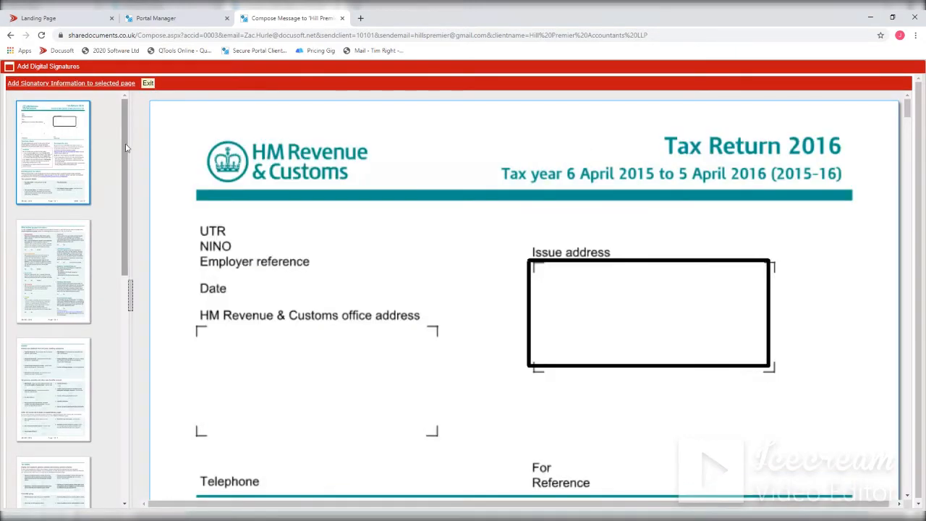
- Add a digital signature box to the last page of the tax return, sized to cover the declaration's Signature field
left_click_drag(126, 148, 118, 398)
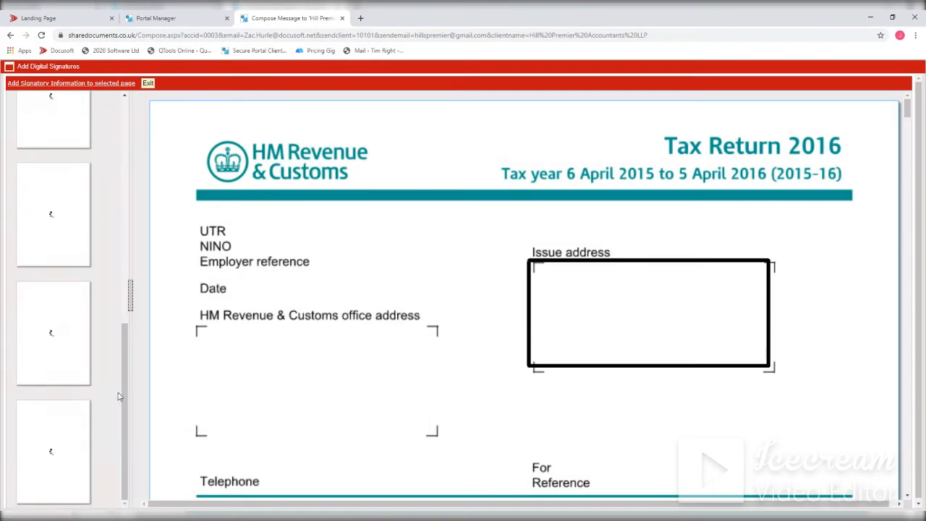
left_click(62, 444)
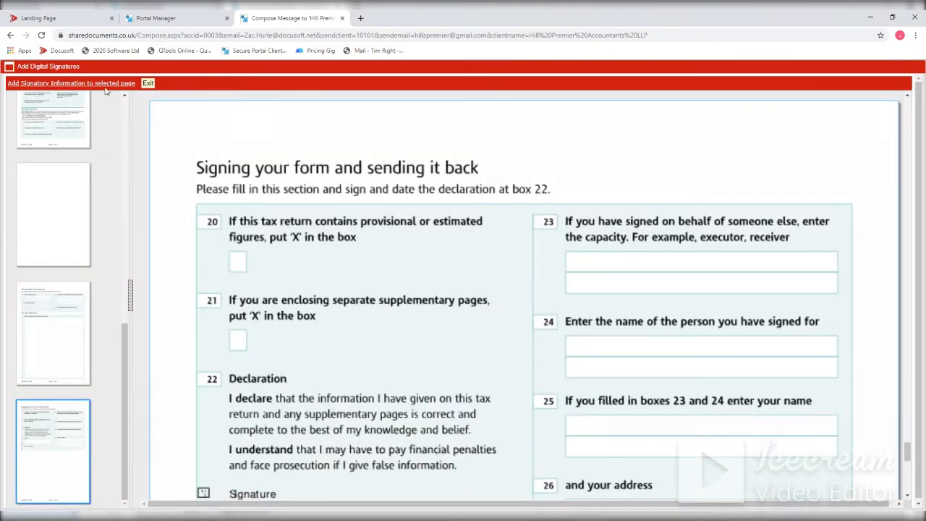
left_click(97, 84)
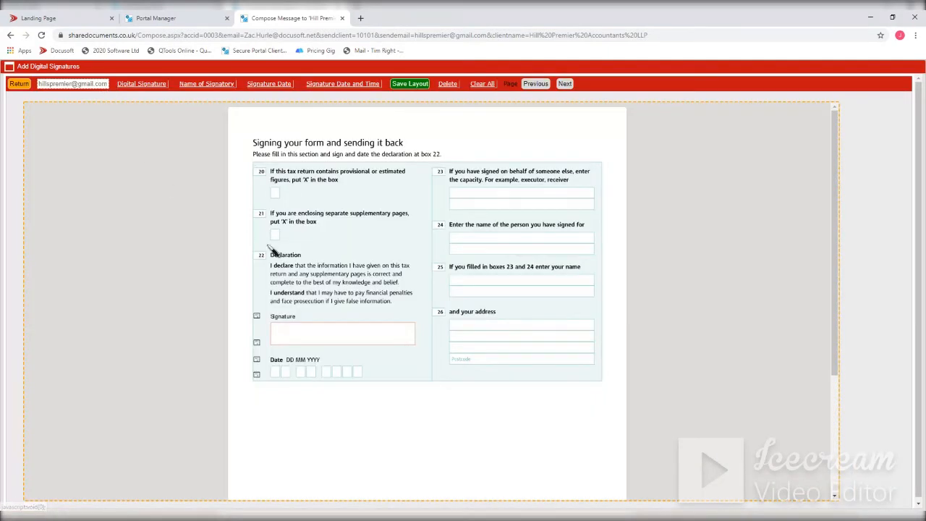
left_click(135, 86)
mouse_move(294, 355)
left_mouse_down()
mouse_move(373, 363)
mouse_move(409, 346)
left_mouse_up()
left_click_drag(415, 347, 414, 347)
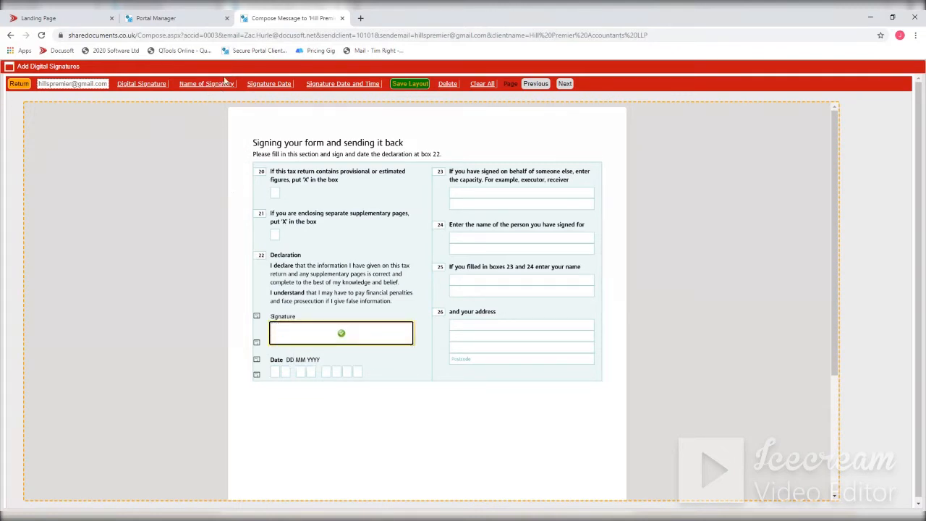
- Place a signature date box over the declaration's Date field, save the layout and return to the message to check the preview
left_click(291, 87)
mouse_move(255, 334)
left_mouse_down()
mouse_move(304, 389)
mouse_move(301, 374)
mouse_move(364, 374)
left_mouse_up()
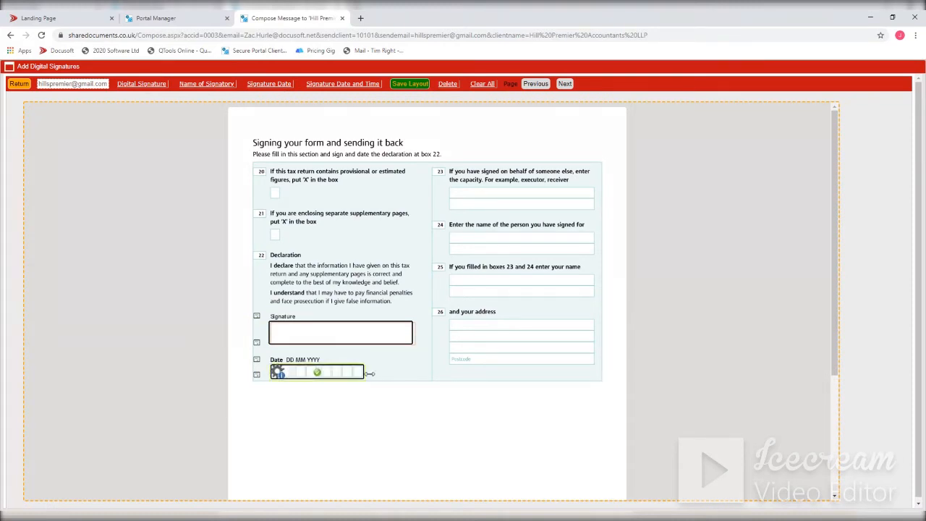
left_click(409, 85)
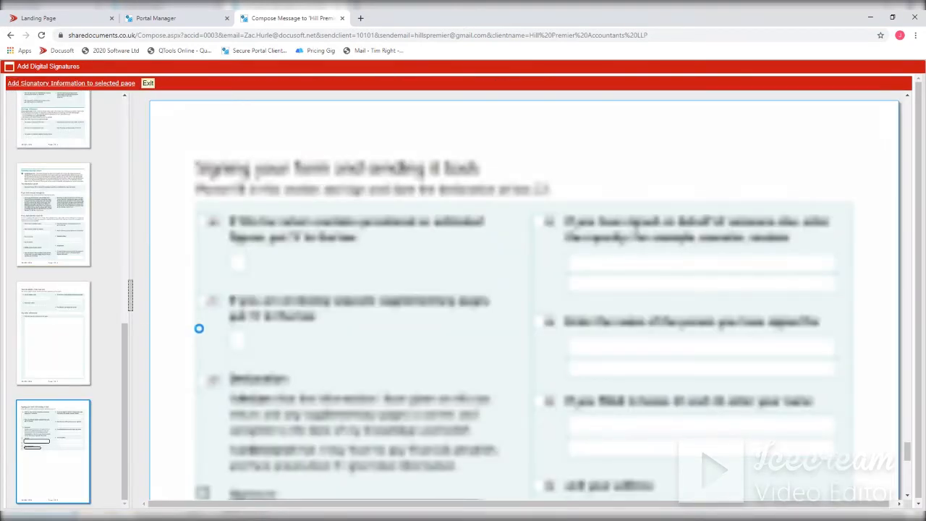
scroll(217, 347, "down", 4)
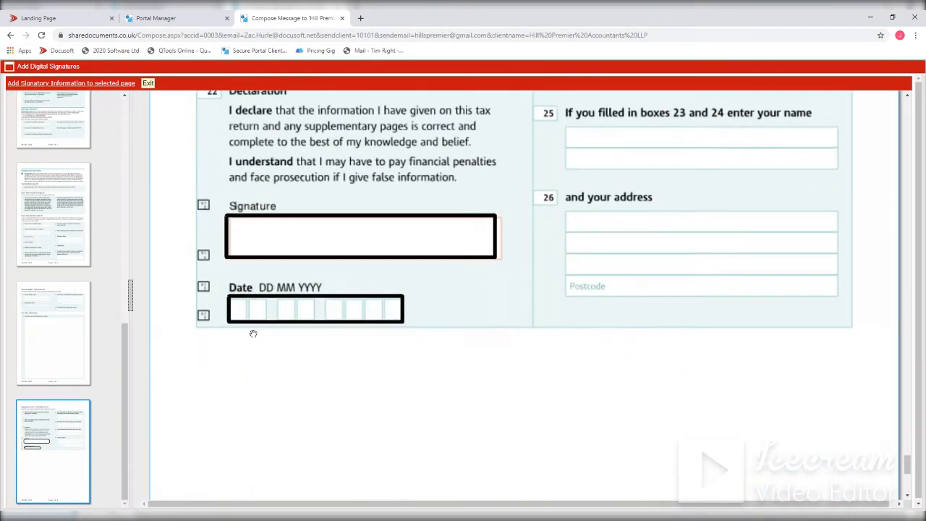
scroll(306, 343, "up", 6)
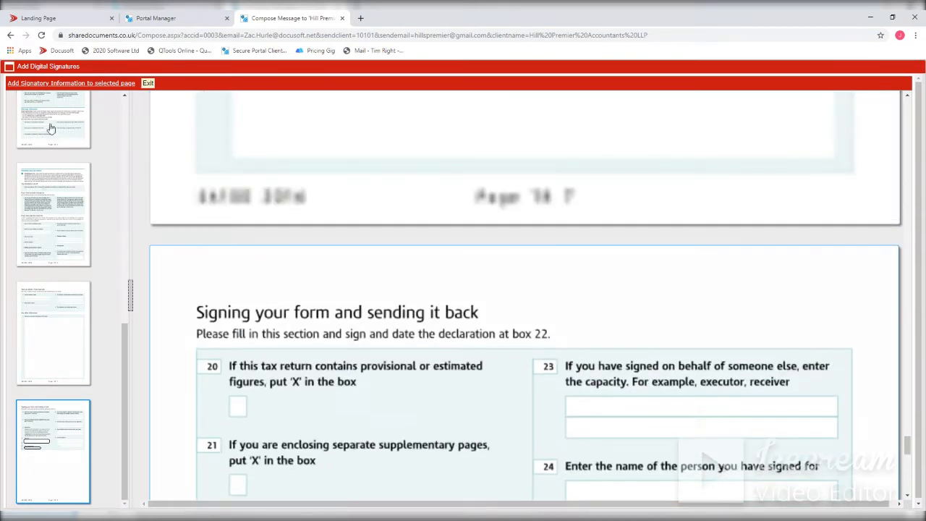
left_click(148, 83)
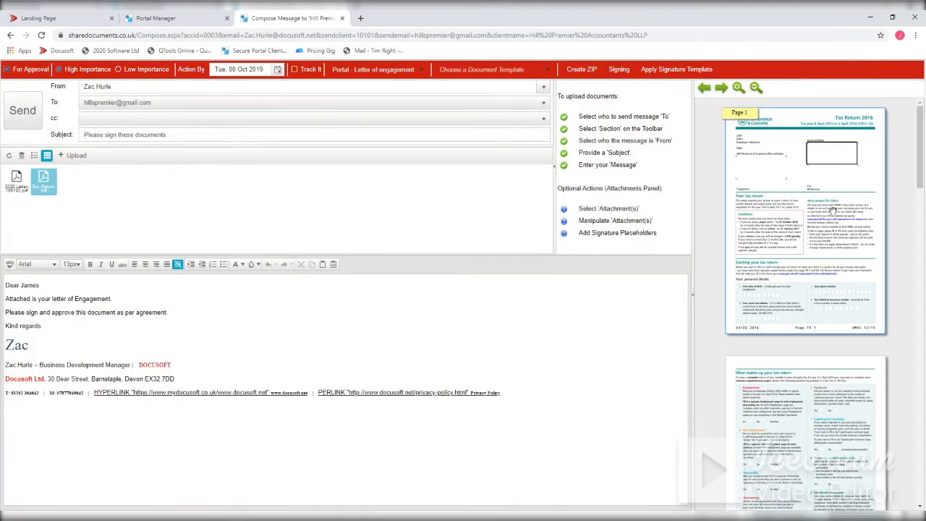
scroll(832, 209, "down", 15)
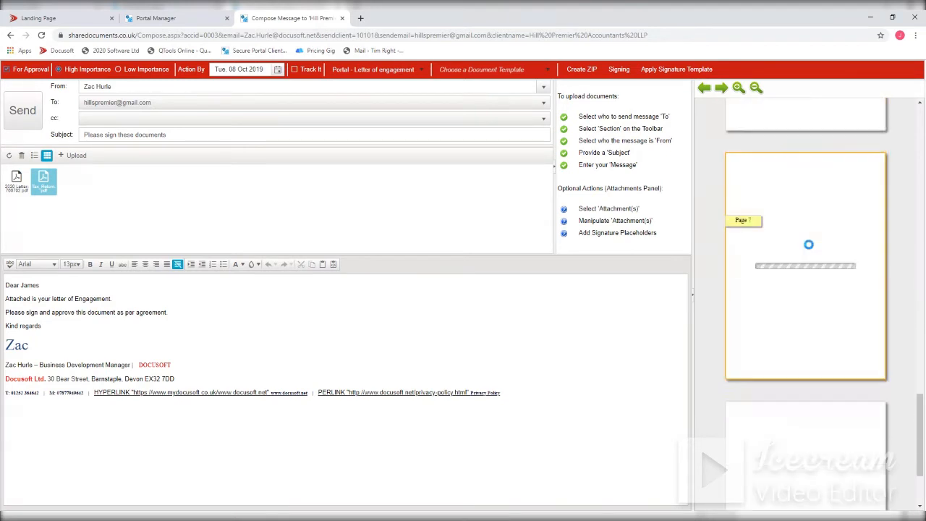
scroll(809, 246, "down", 2)
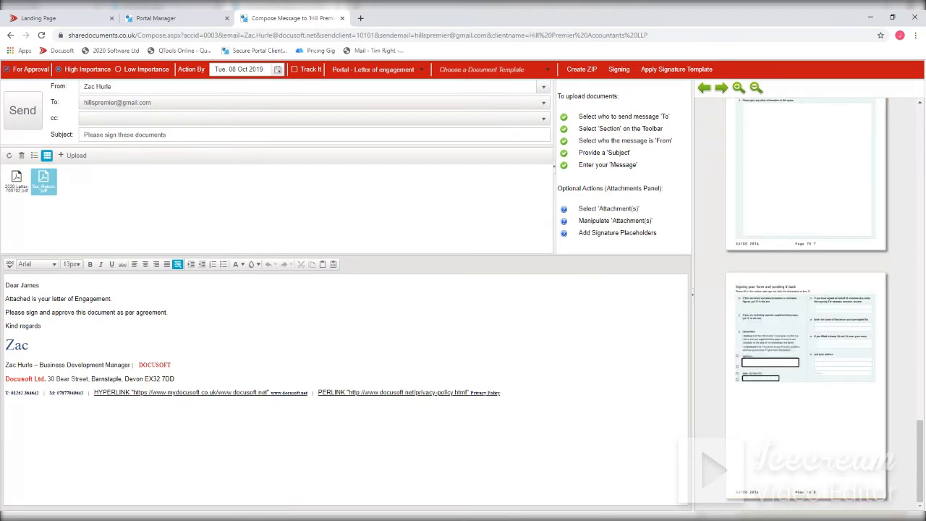
left_click(43, 328)
- Send the completed message to the client, dismiss the upload notice and close the compose page
left_click(21, 116)
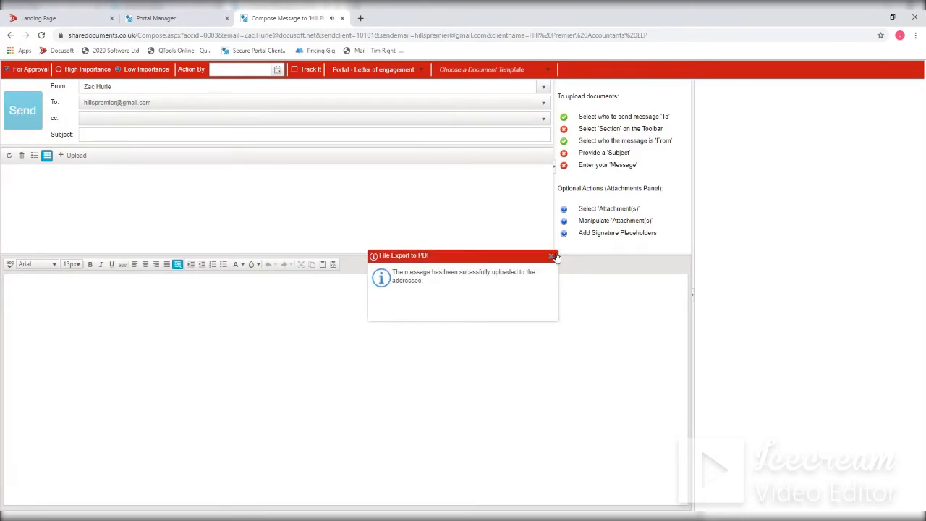
left_click(551, 256)
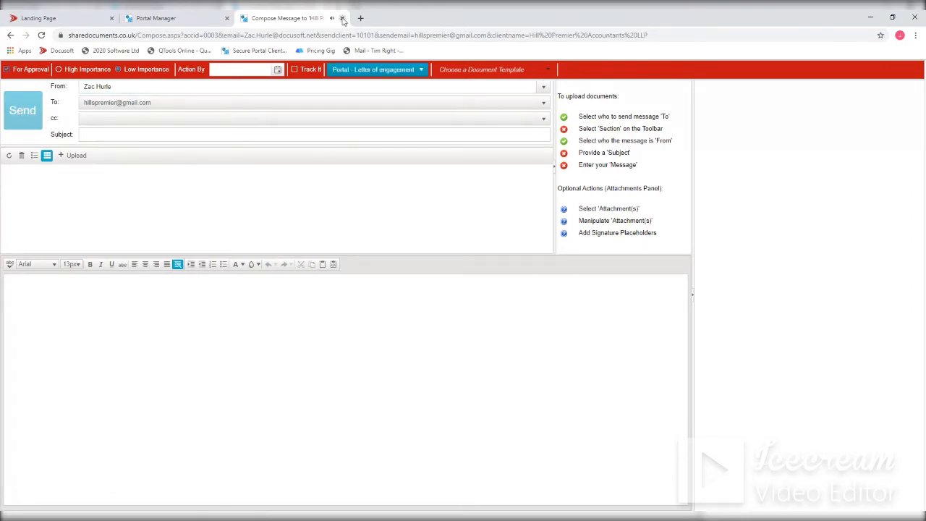
left_click(343, 18)
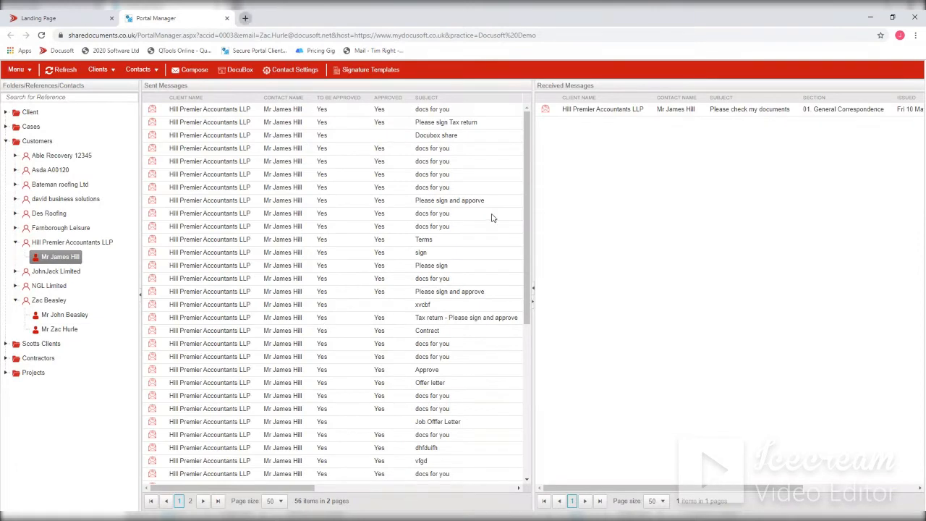
- Open the client's Gmail inbox, read the newest "Document requiring Approval" email and follow its portal login link
key("ctrl+t")
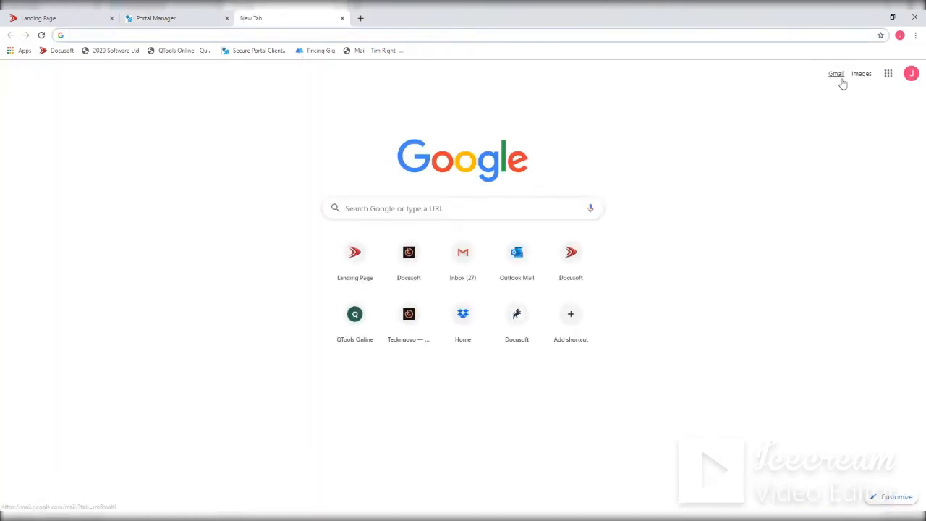
left_click(837, 76)
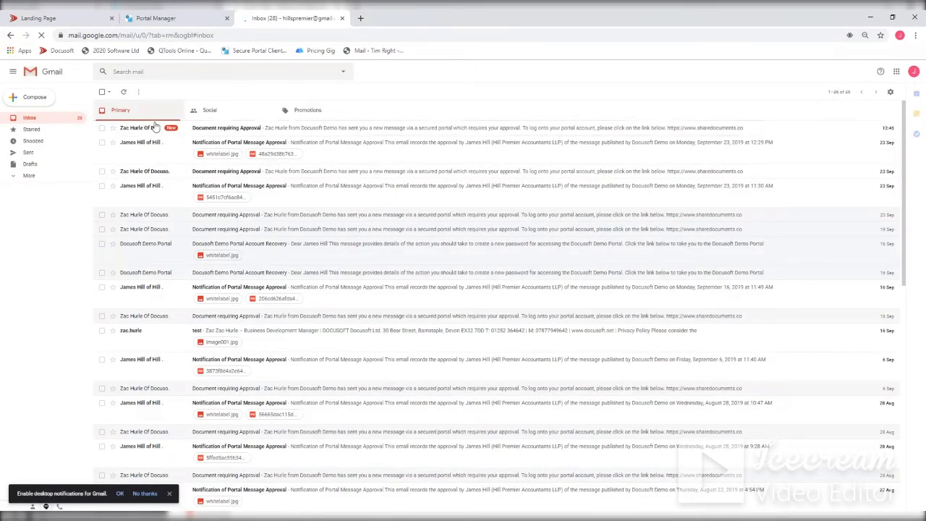
left_click(243, 129)
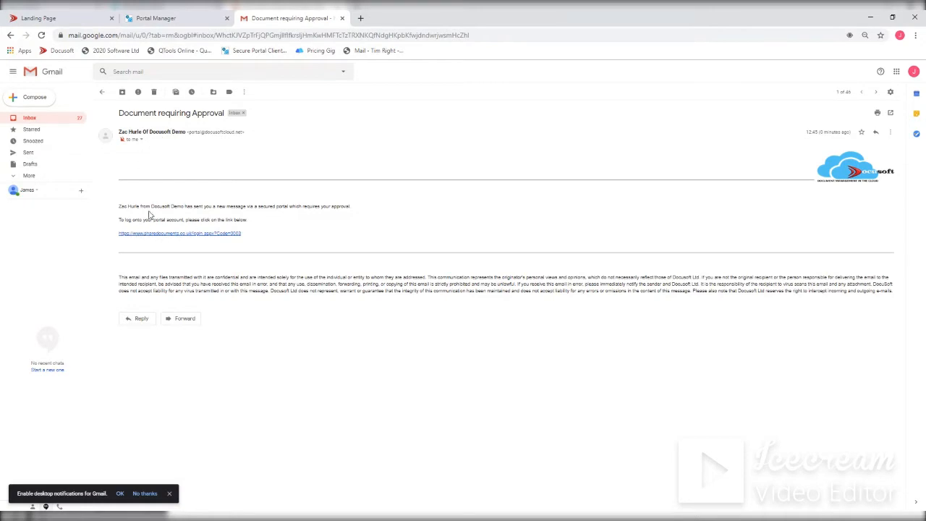
left_click_drag(146, 300, 146, 270)
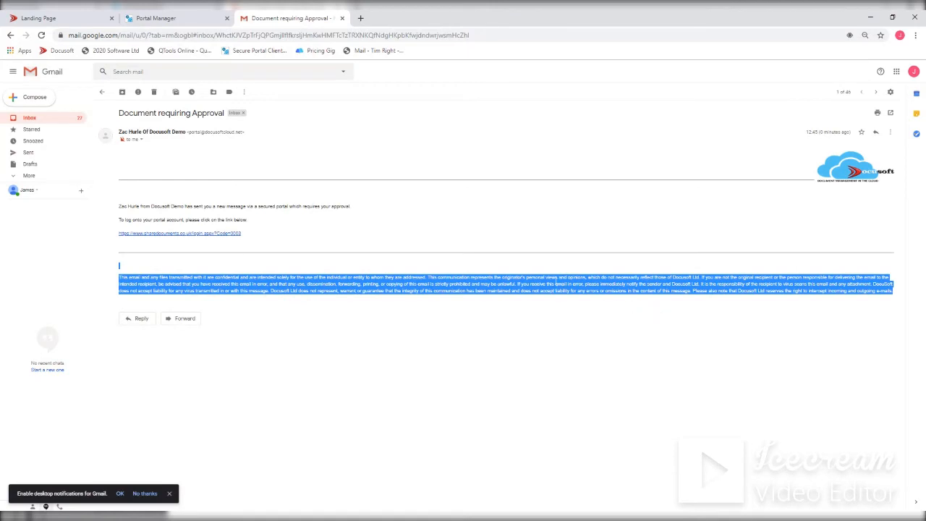
left_click(332, 262)
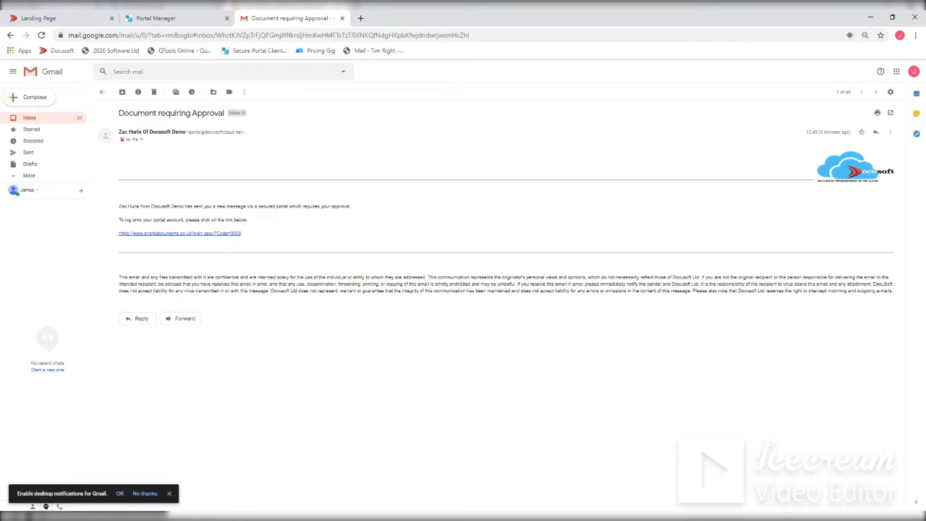
left_click(183, 235)
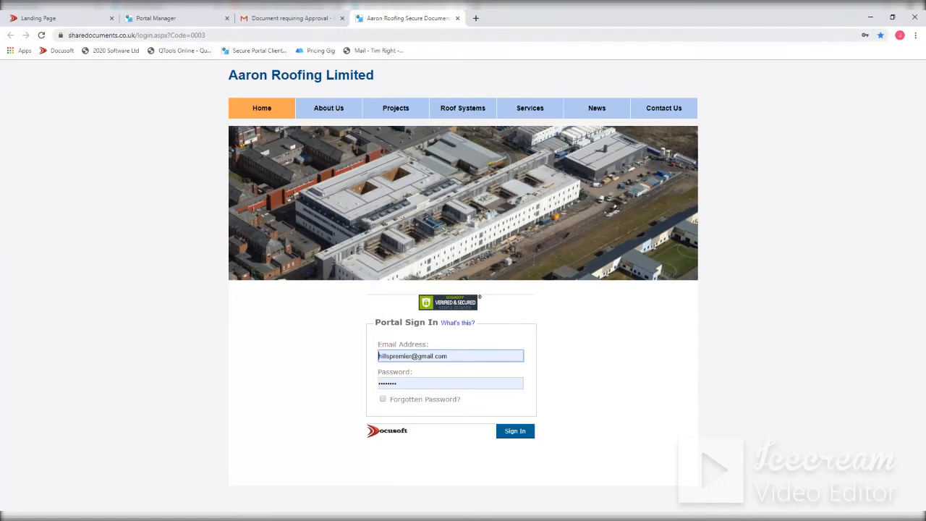
- Change the address code to view the Tecknuovo-branded sign-in page, and restore the code for the Aaron Roofing sign-in page
double_click(199, 35)
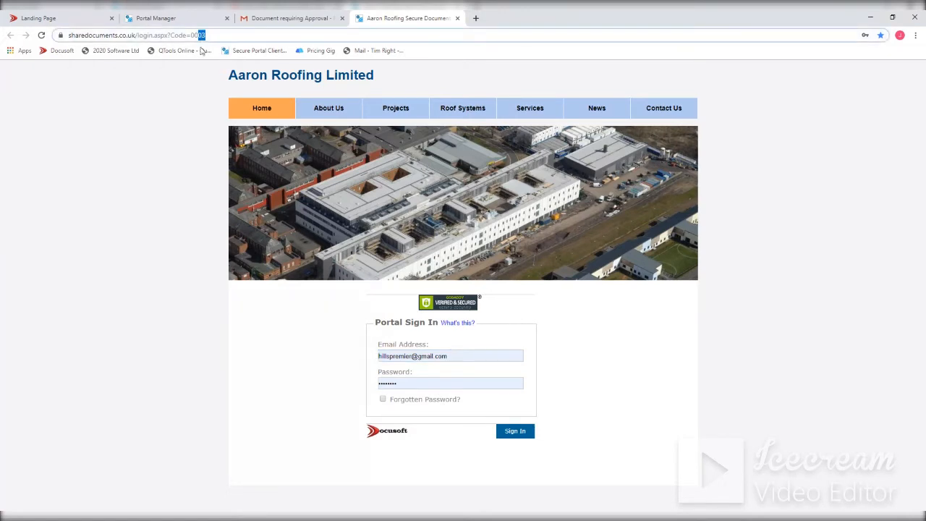
type("0028")
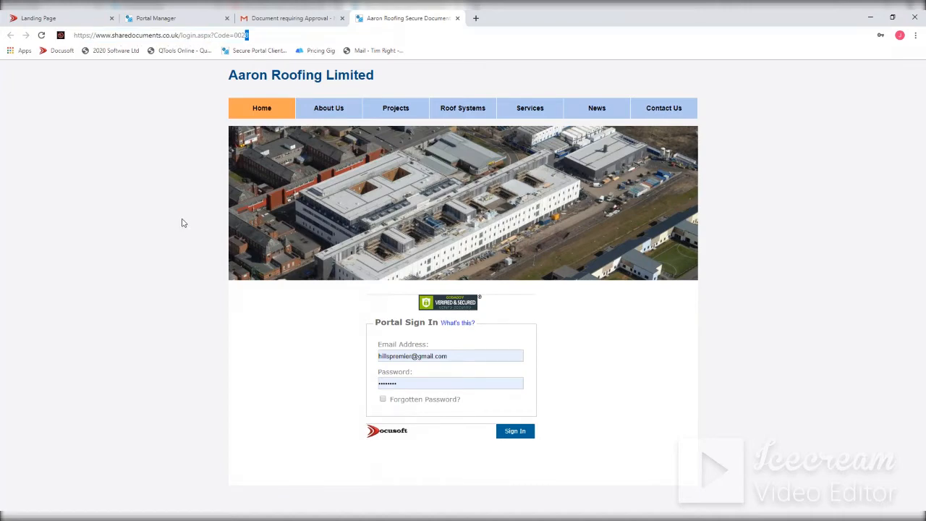
key("Return")
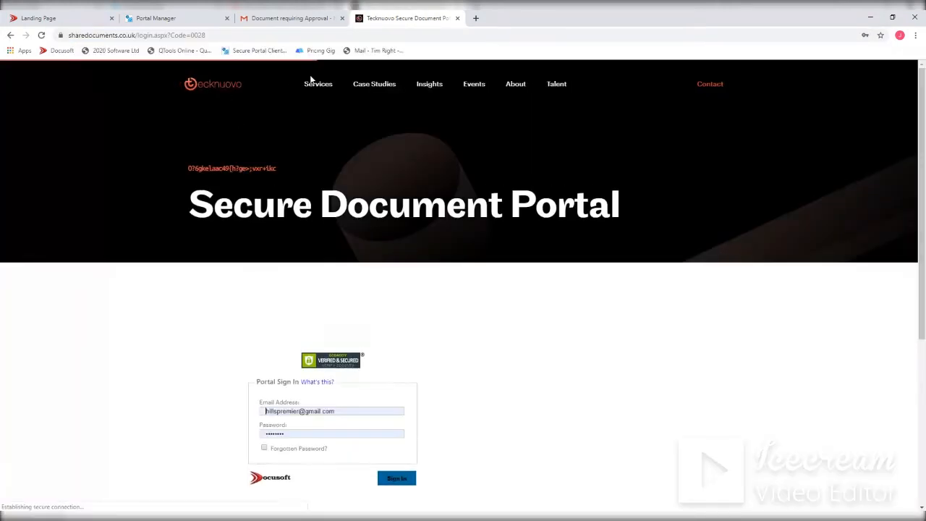
scroll(310, 269, "down", 4)
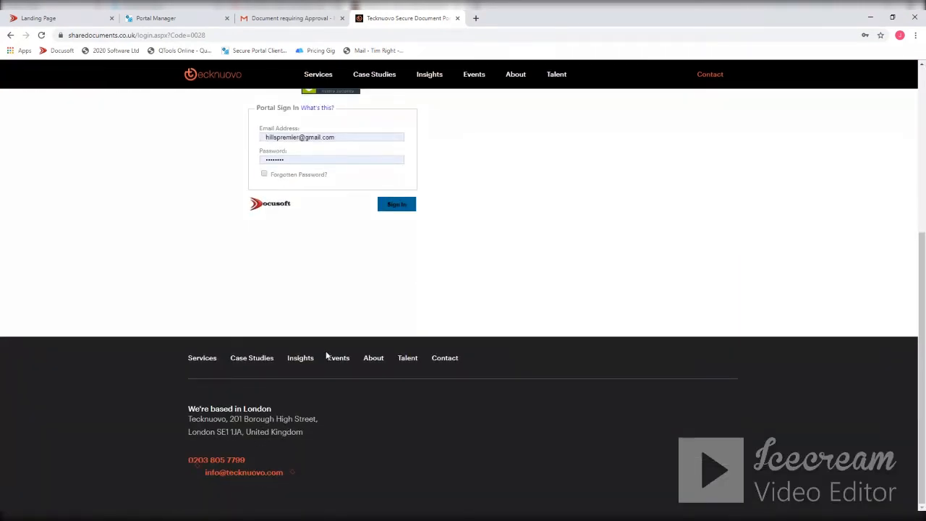
scroll(351, 345, "up", 4)
double_click(199, 35)
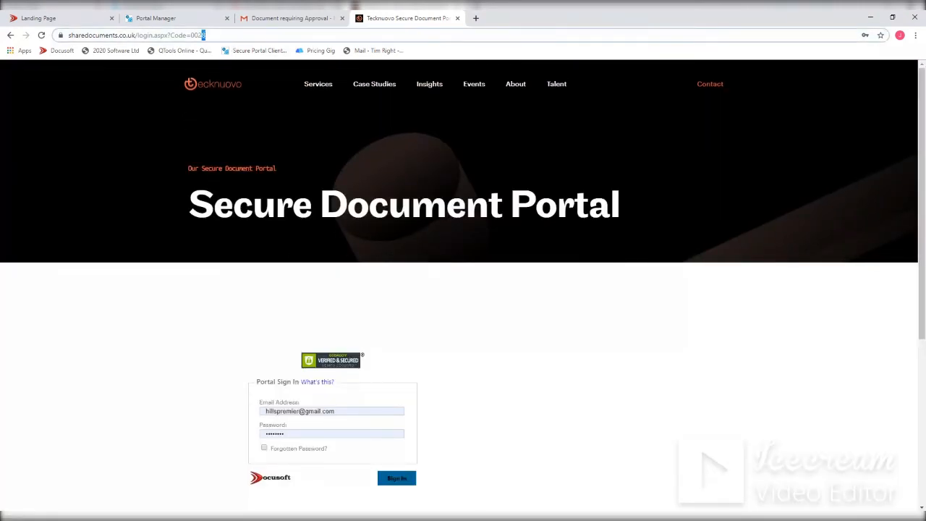
type("0003")
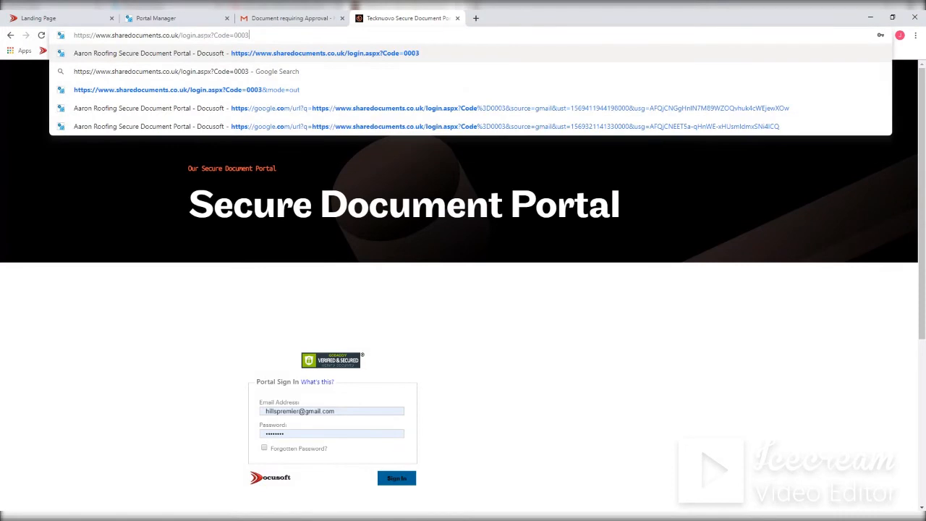
key("Return")
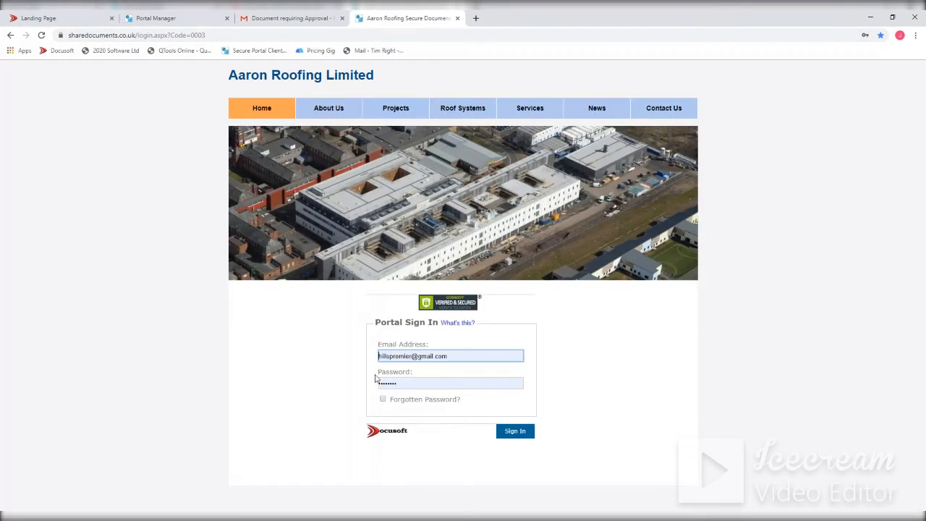
- Sign in to the client portal with the prefilled credentials and remove the stored signature image from the profile
left_click(516, 433)
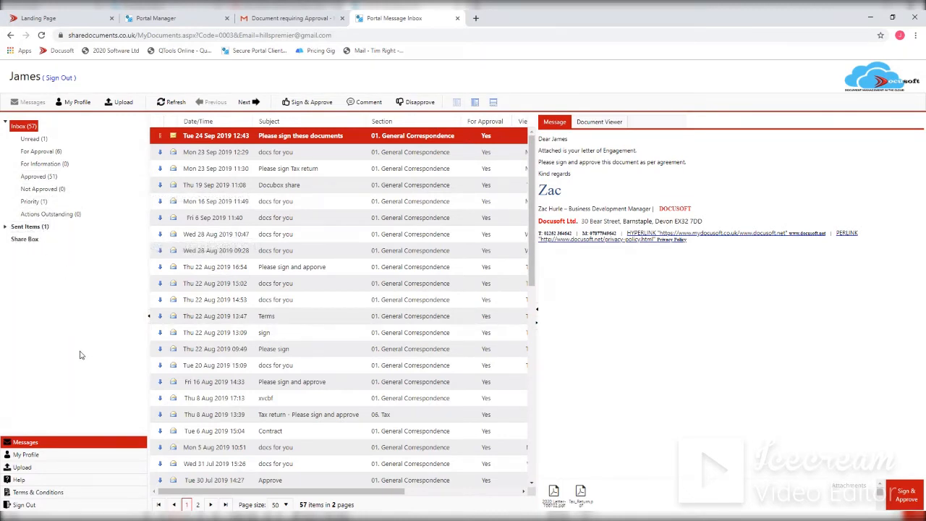
left_click(24, 456)
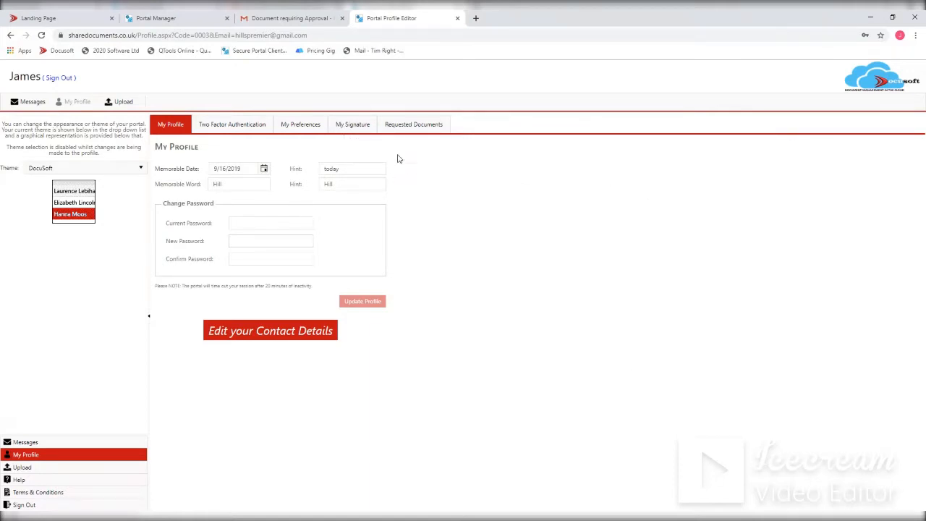
left_click(366, 128)
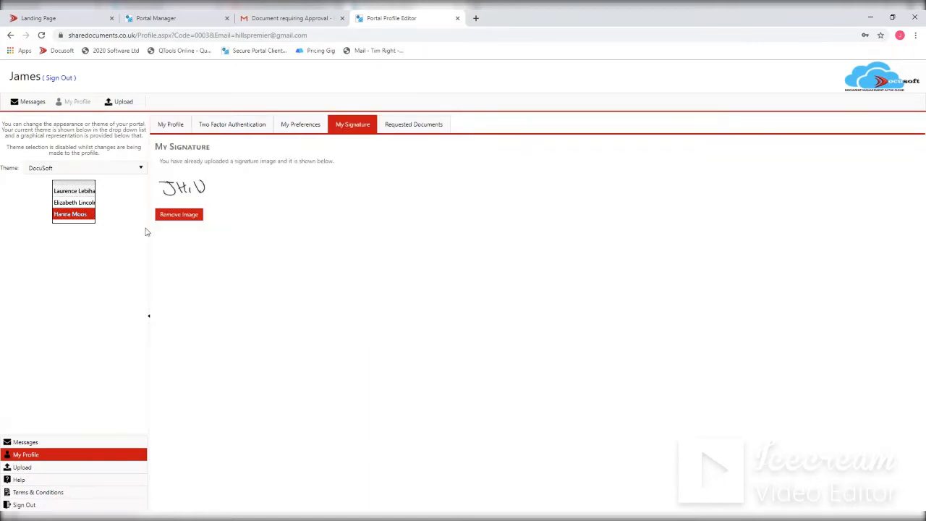
left_click(186, 215)
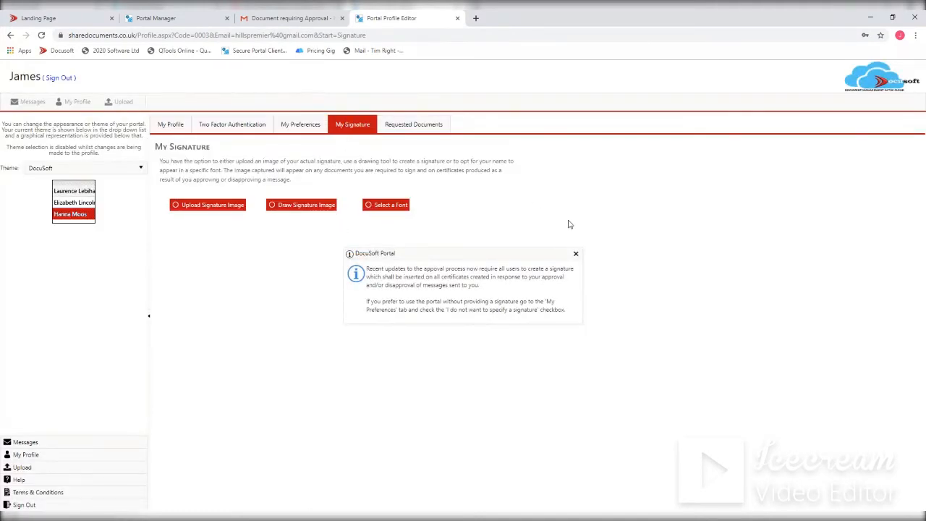
left_click(576, 253)
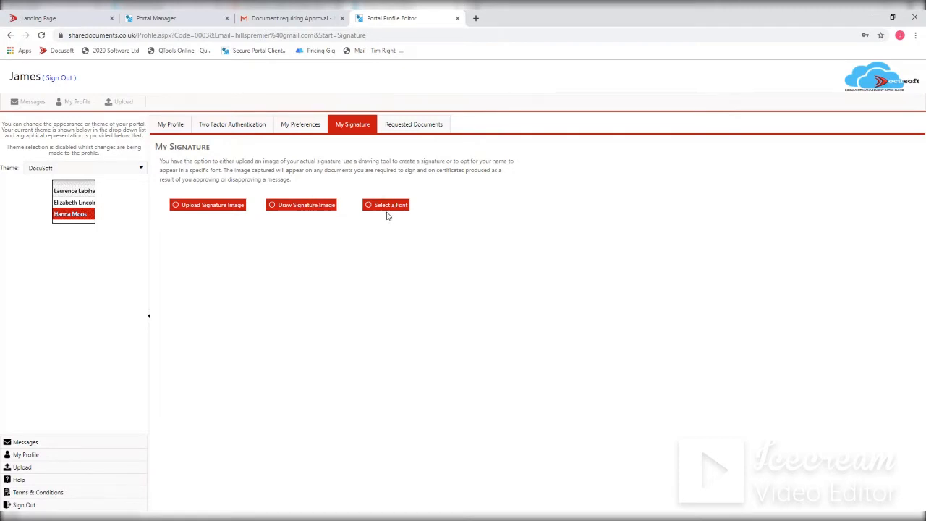
- Draw a new handwritten signature of the client's name with the Draw Signature Image option and save it
left_click(302, 208)
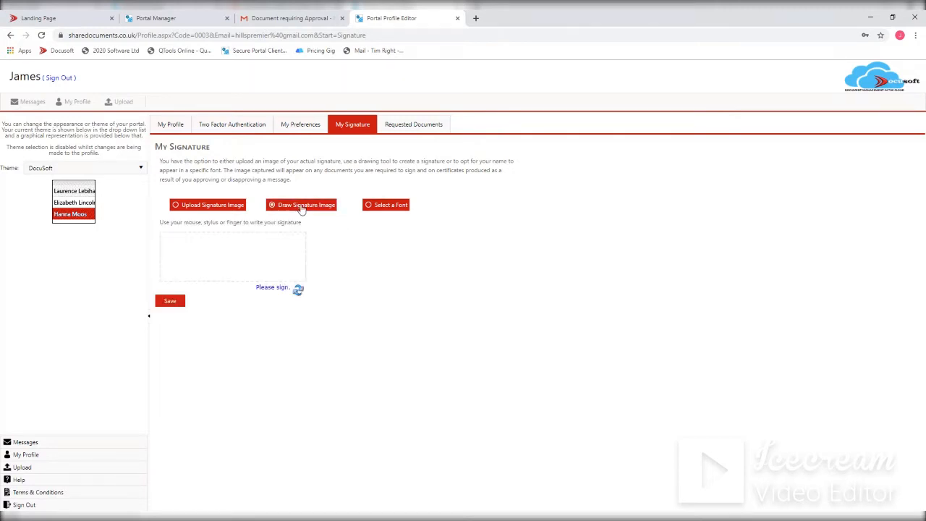
mouse_move(186, 254)
left_mouse_down()
mouse_move(189, 269)
mouse_move(173, 247)
mouse_move(195, 250)
left_mouse_up()
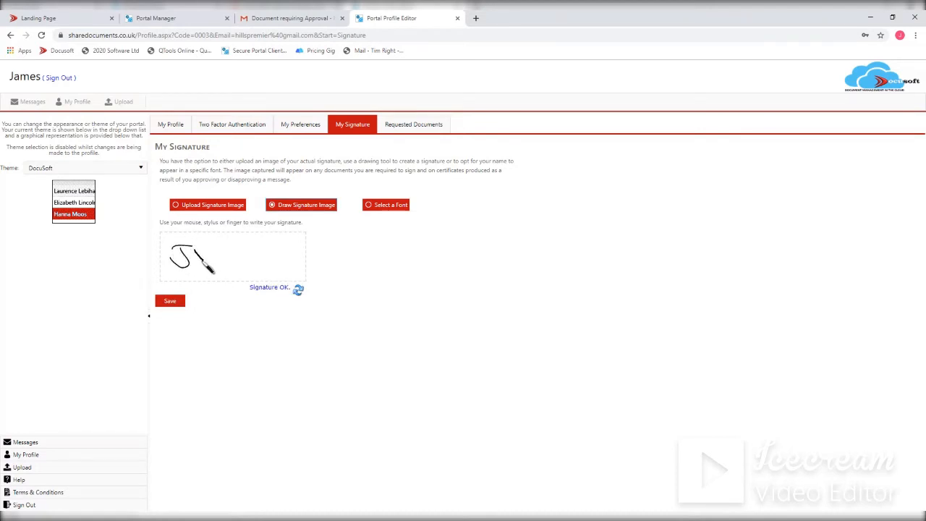
mouse_move(203, 248)
left_mouse_down()
mouse_move(210, 264)
mouse_move(234, 268)
left_mouse_up()
left_click(171, 302)
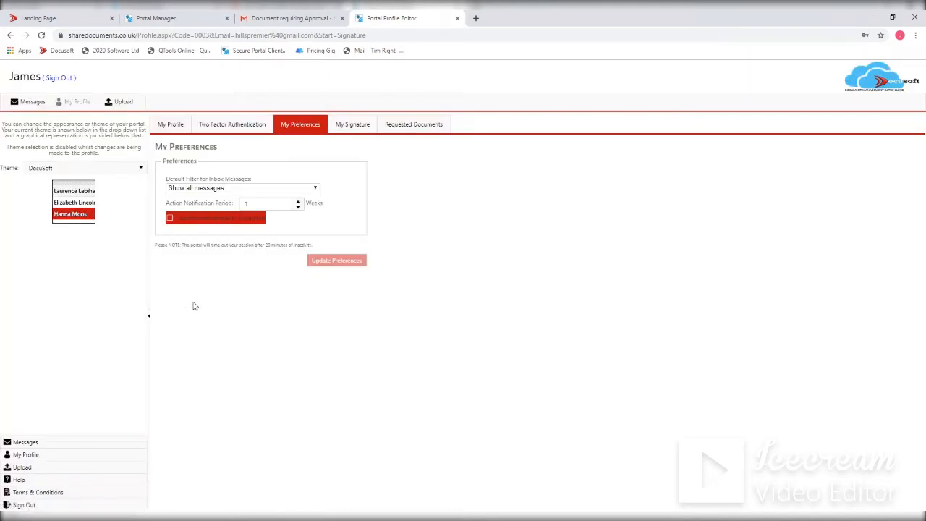
- Return to the messages, view 2020 Letter-766702.pdf and Tax_Return.pdf in the Document Viewer, and check the letter's download options
left_click(21, 442)
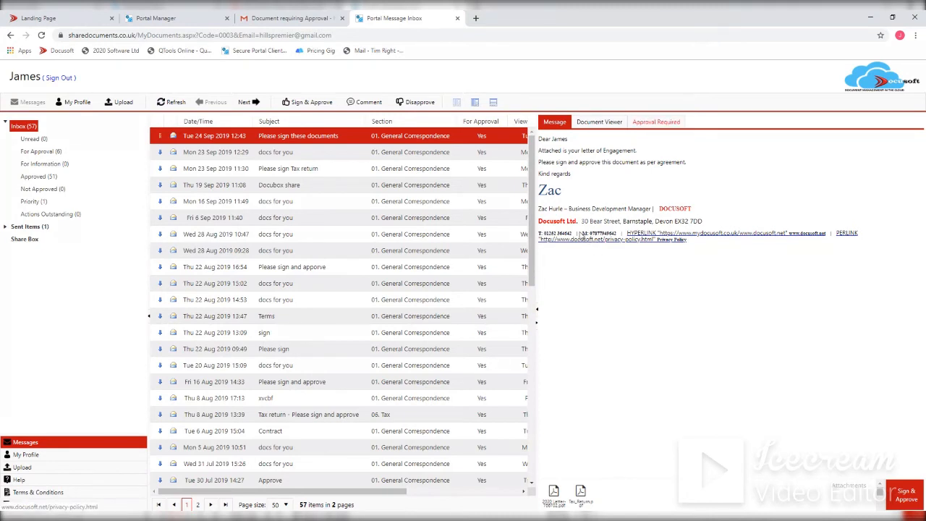
left_click(599, 121)
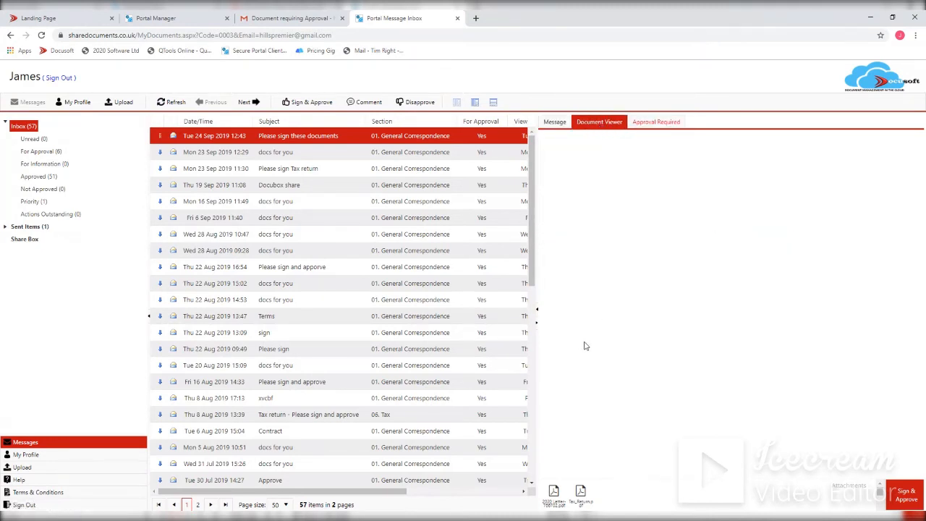
left_click(554, 492)
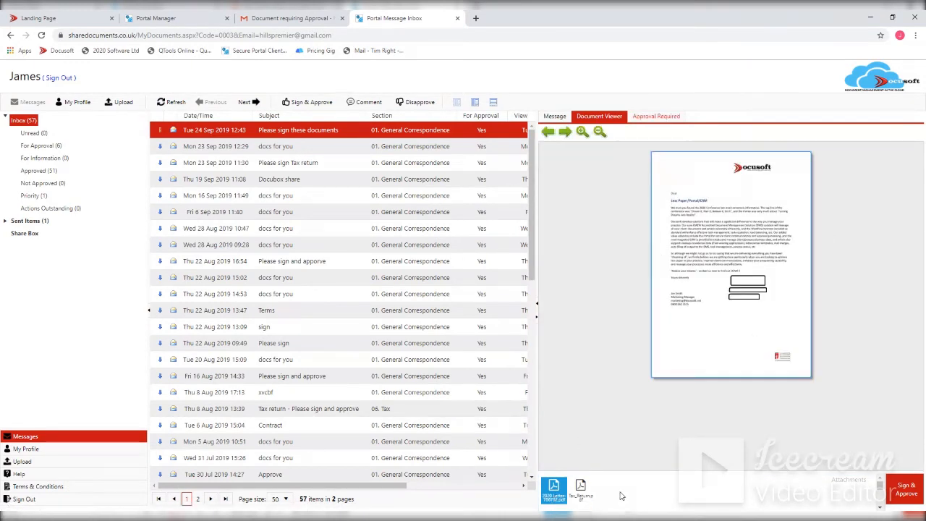
left_click(581, 487)
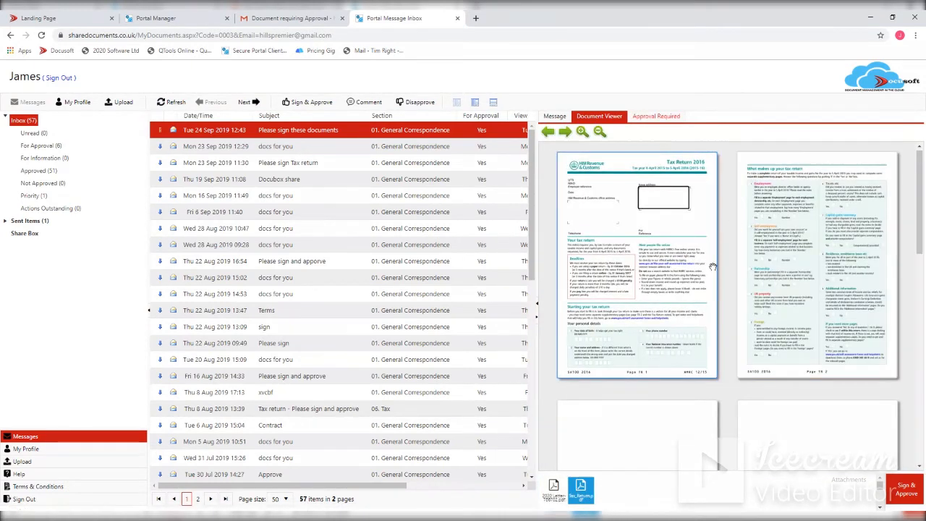
scroll(745, 331, "down", 4)
scroll(728, 339, "up", 4)
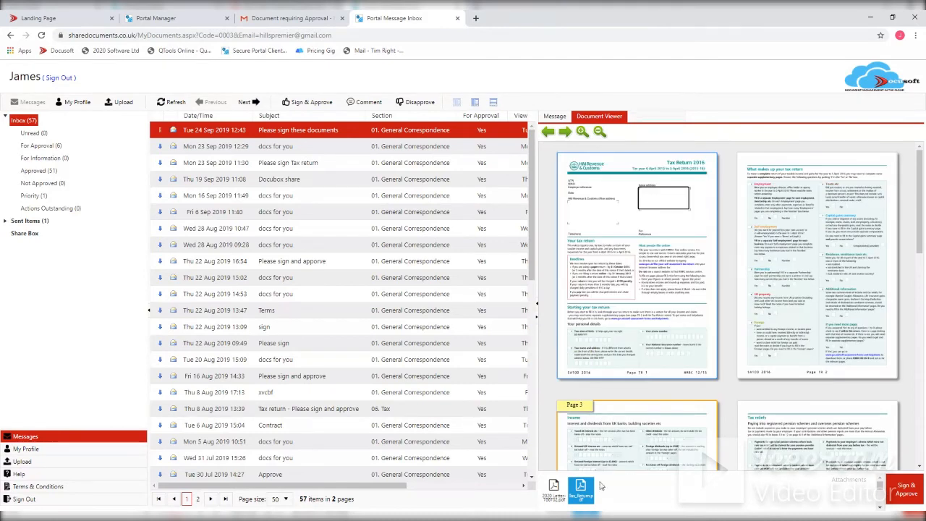
left_click(554, 489)
right_click(556, 490)
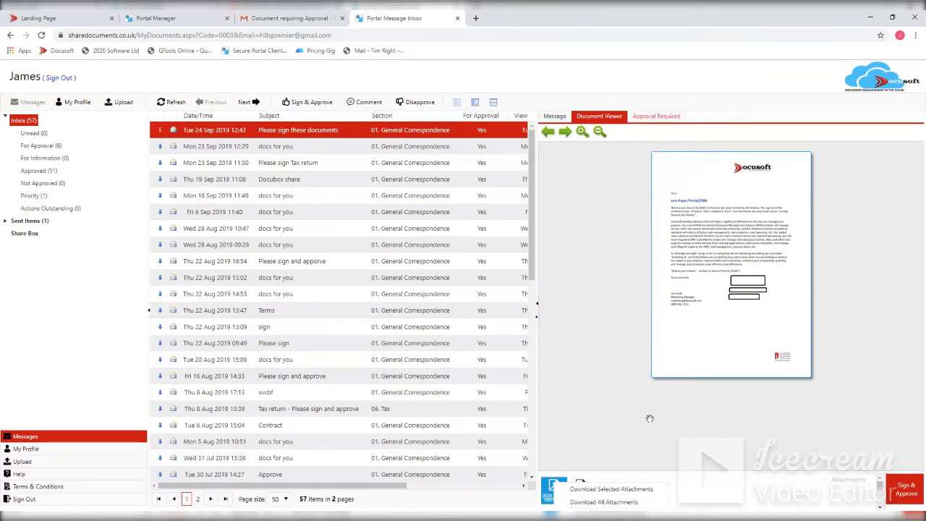
- Enter the trial comment "cdnhdjhnjfdg" in the message's approval section and clear it
left_click(660, 117)
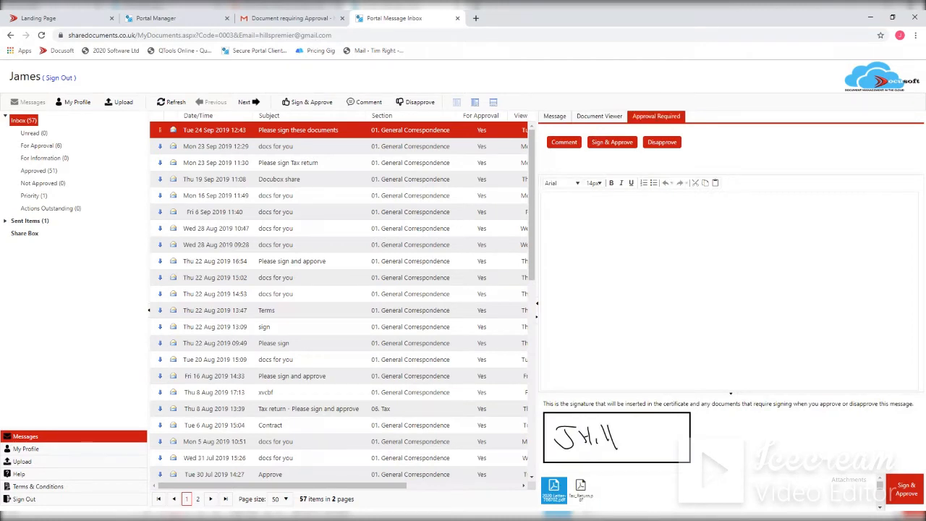
type("cdnhdjhnjfdg")
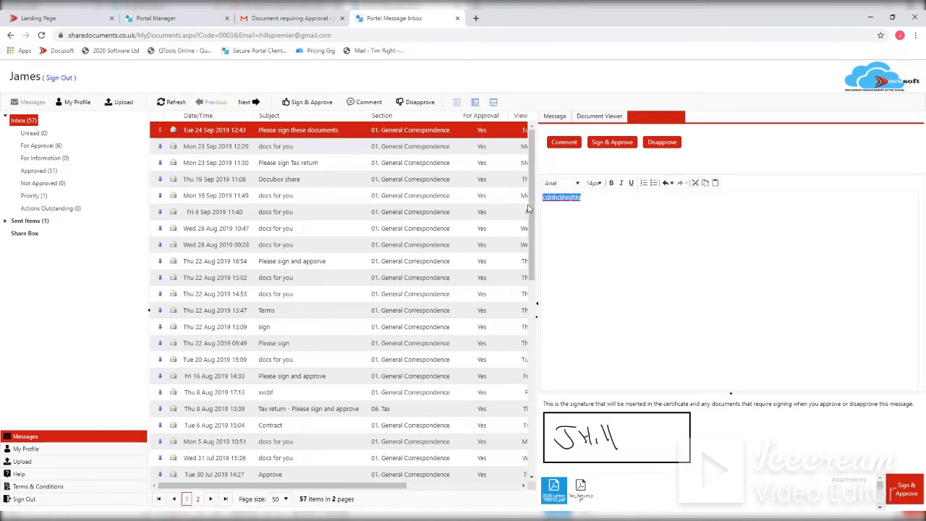
key("ctrl+a")
key("BackSpace")
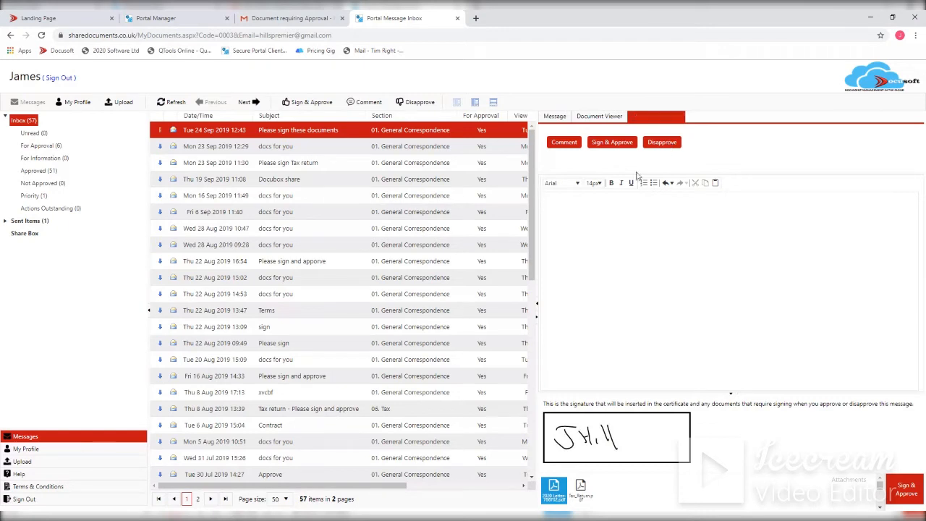
- Sign and approve the "Please sign these documents" message with its attachments and open its Document Viewer
left_click(612, 145)
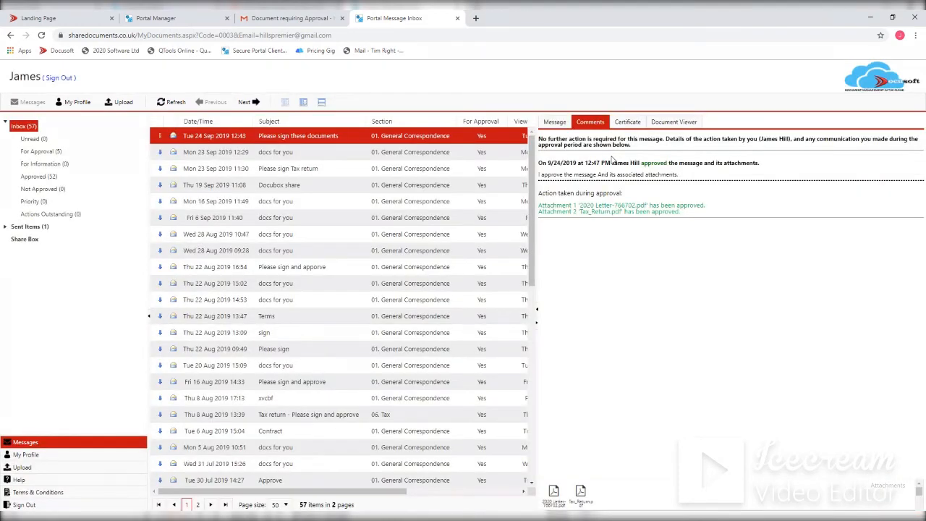
left_click(677, 122)
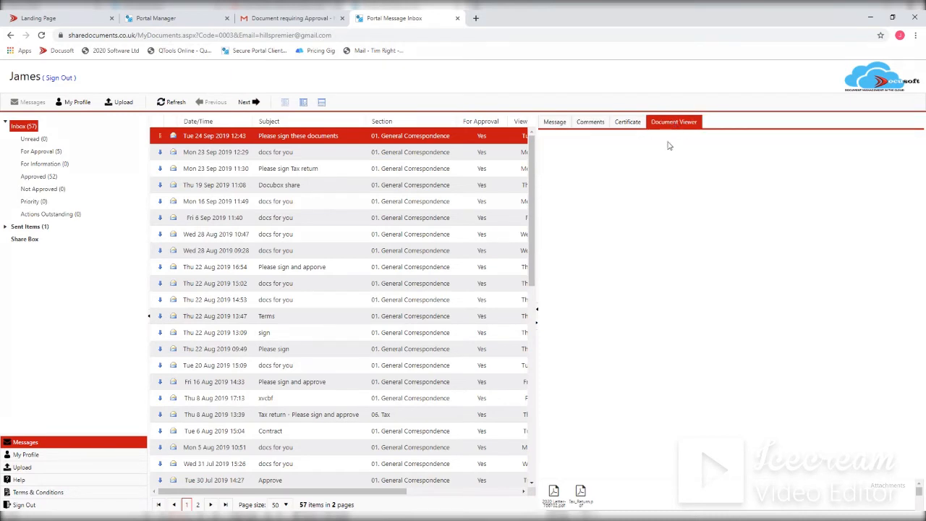
- View the signed 2020 Letter-766702.pdf and Tax_Return.pdf through to the last page, and check the tax return's download options
left_click(554, 492)
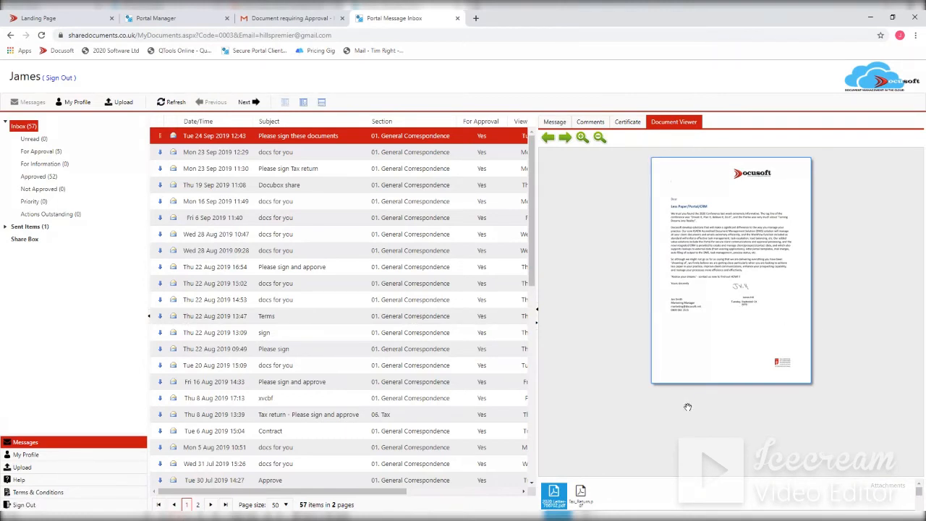
left_click(580, 493)
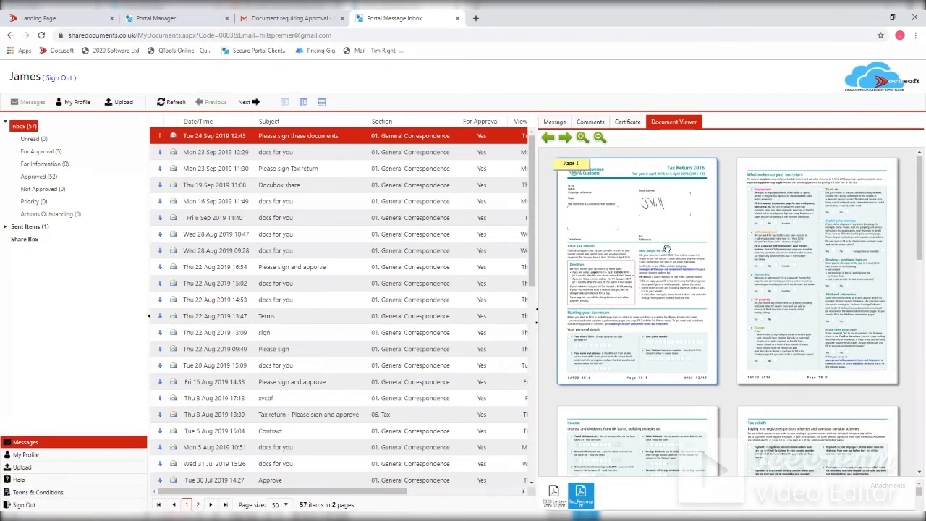
scroll(652, 269, "down", 3)
scroll(651, 269, "down", 5)
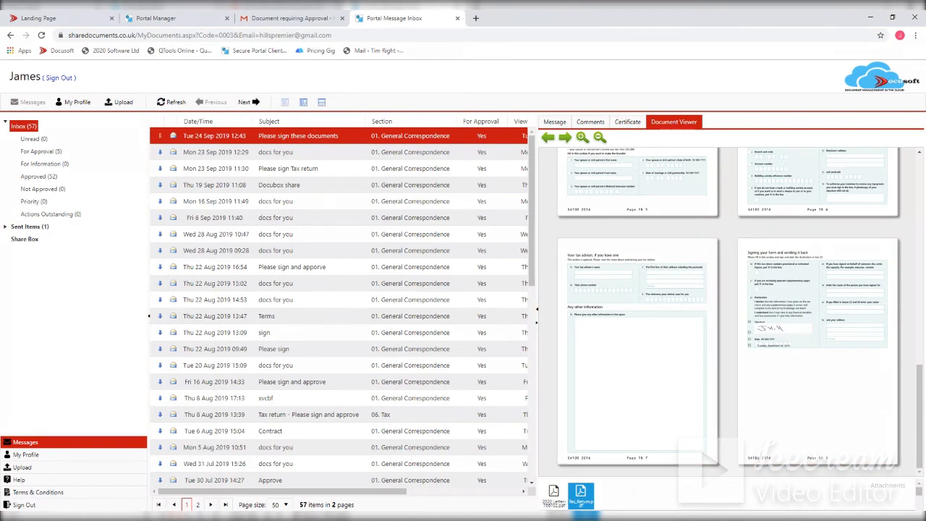
right_click(576, 499)
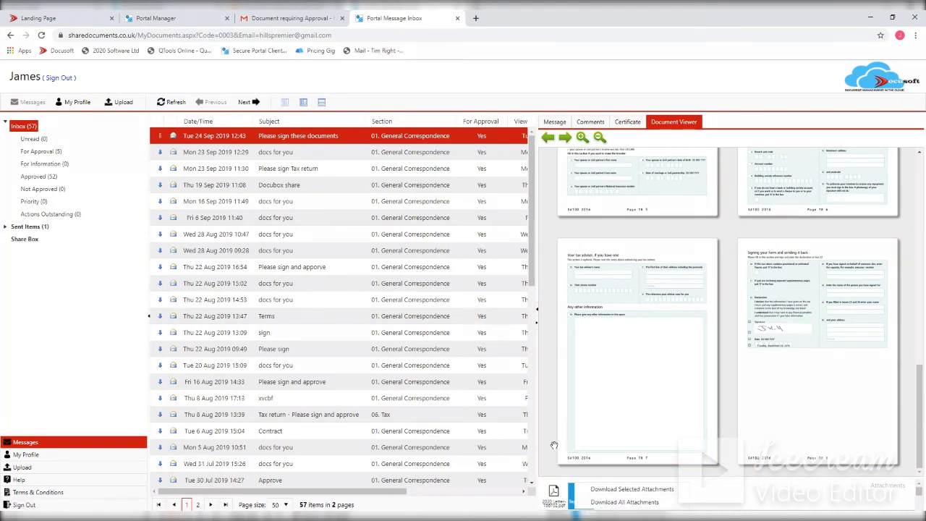
- Review the approved message's Certificate of Approval, its comments and the original message text
left_click(630, 123)
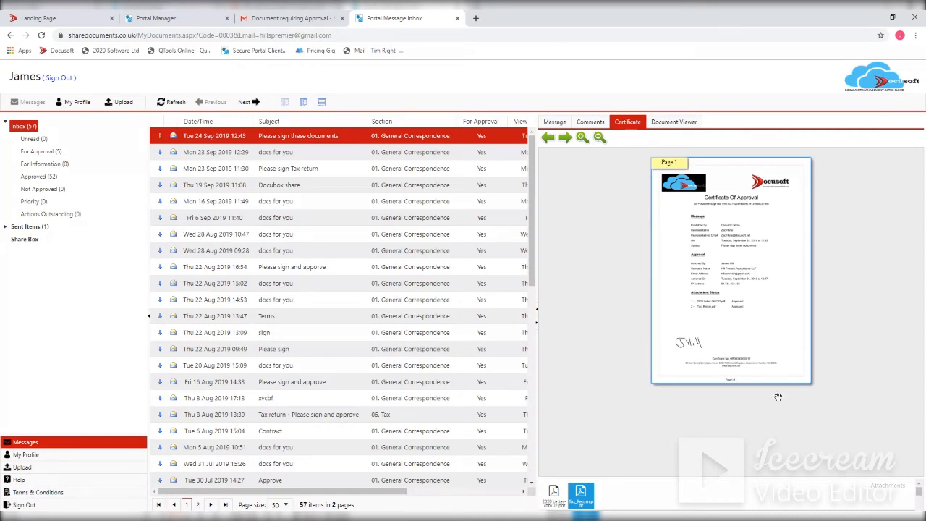
left_click(591, 122)
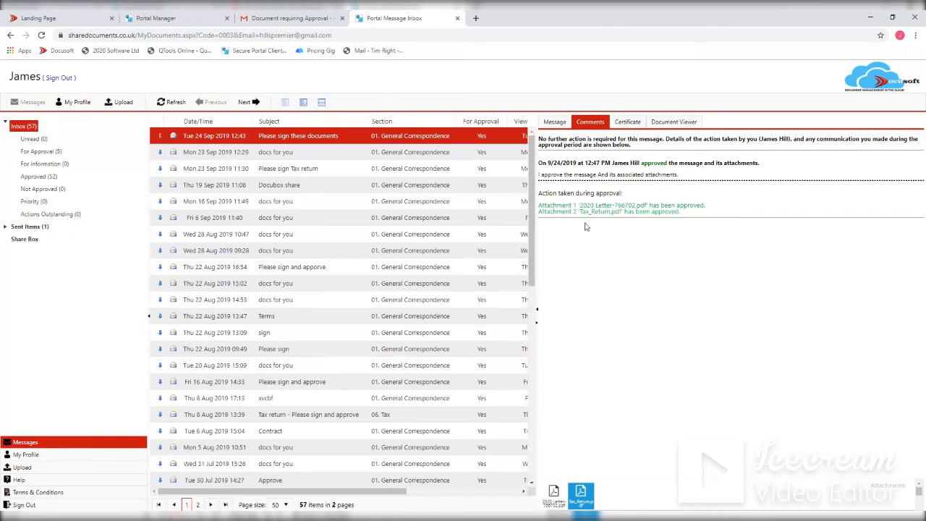
left_click(555, 122)
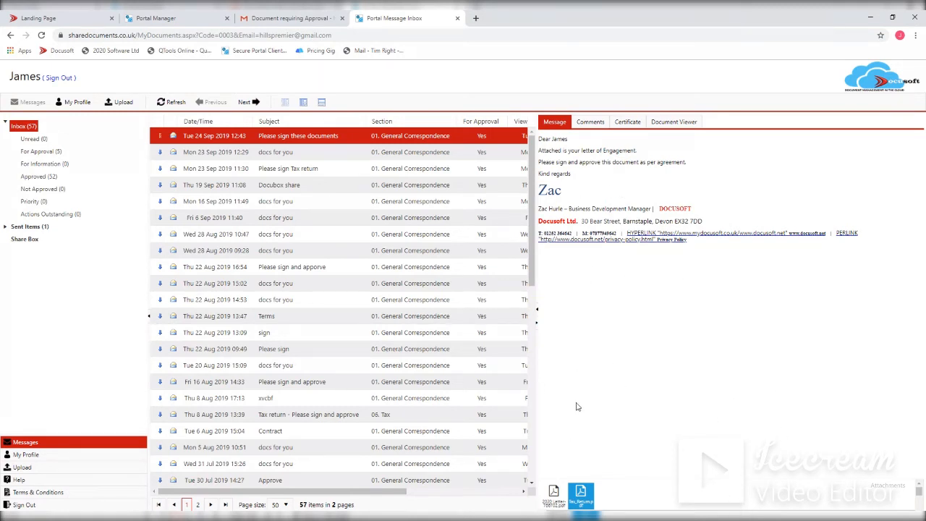
- Switch to Portal Manager, refresh it, and view the details and view history of the sent "Please sign these documents" message
left_click(158, 19)
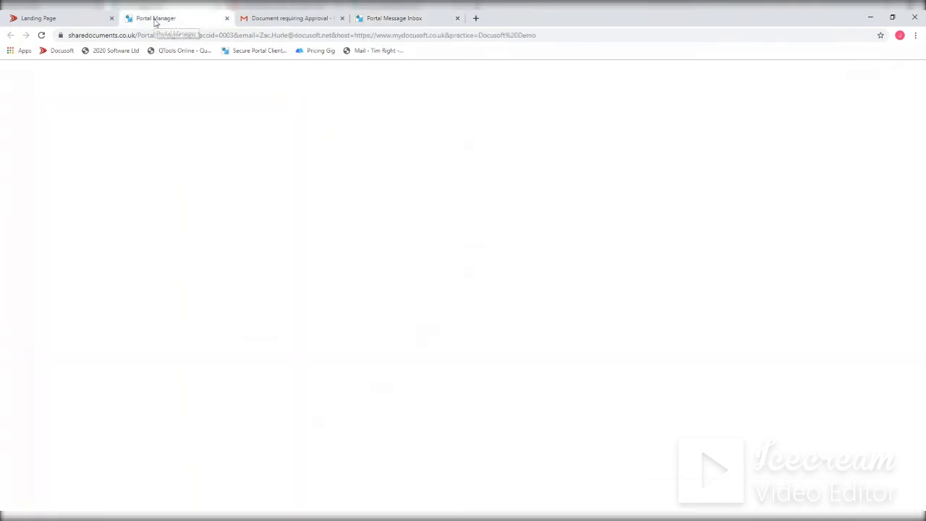
key("F5")
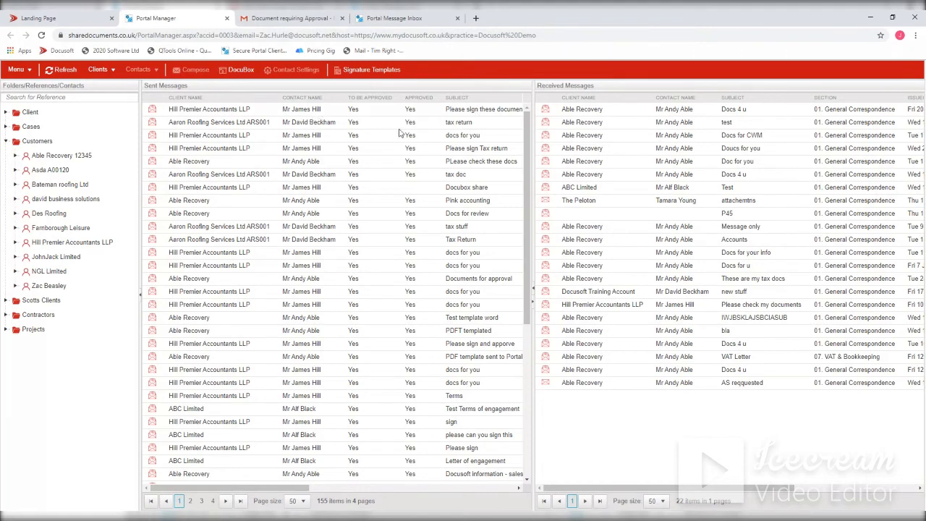
left_click(211, 110)
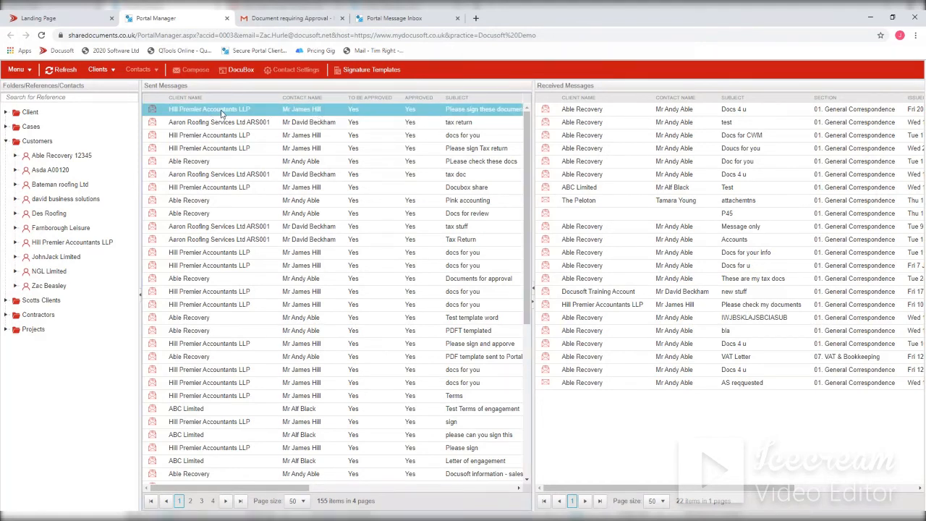
double_click(222, 113)
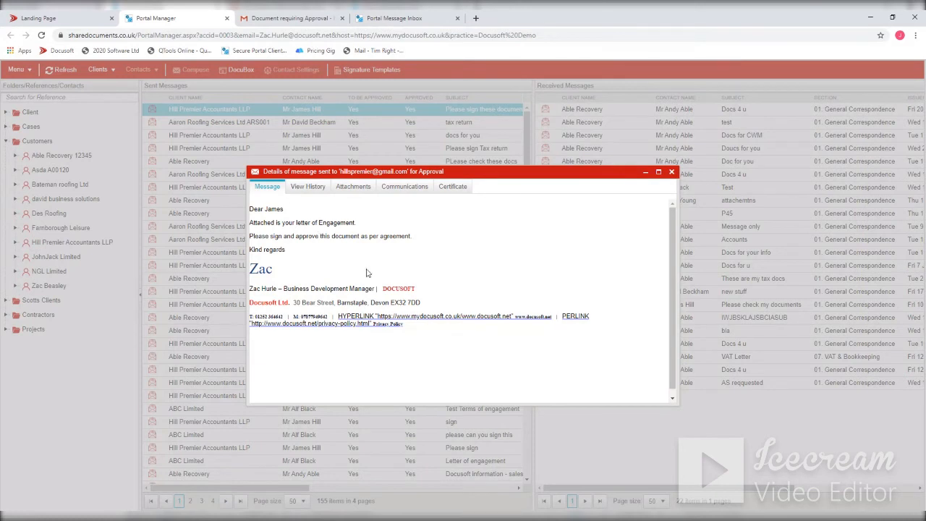
left_click(320, 190)
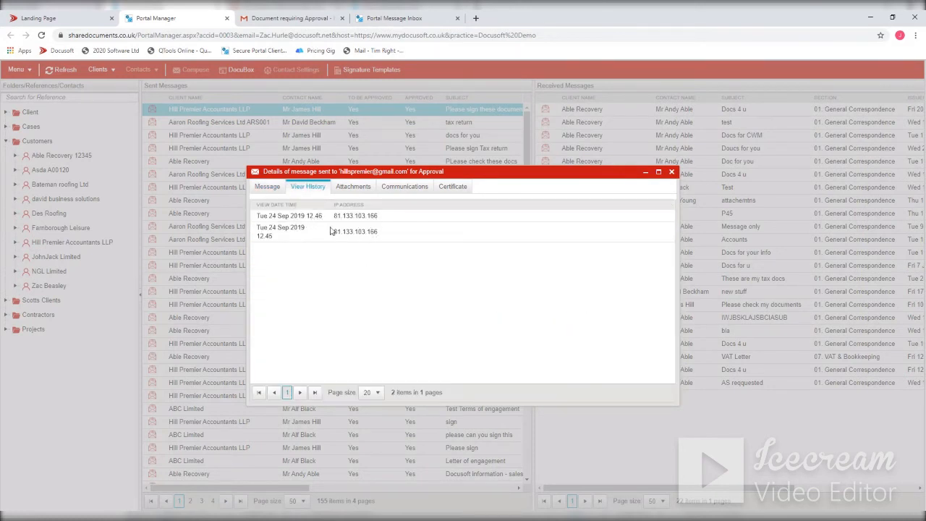
- Show the signing and approval details of both attachments, 2020 Letter-766702.pdf and Tax_Return.pdf
left_click(363, 189)
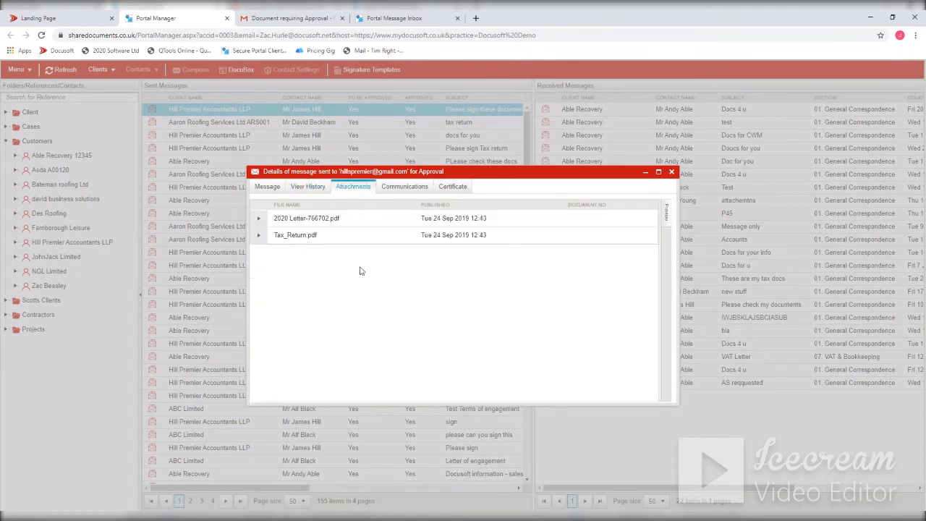
left_click(258, 217)
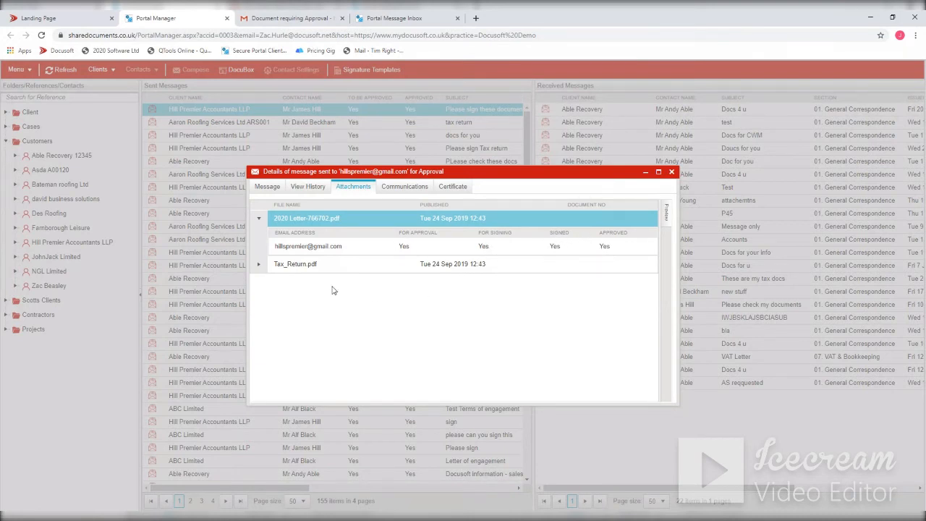
left_click(259, 264)
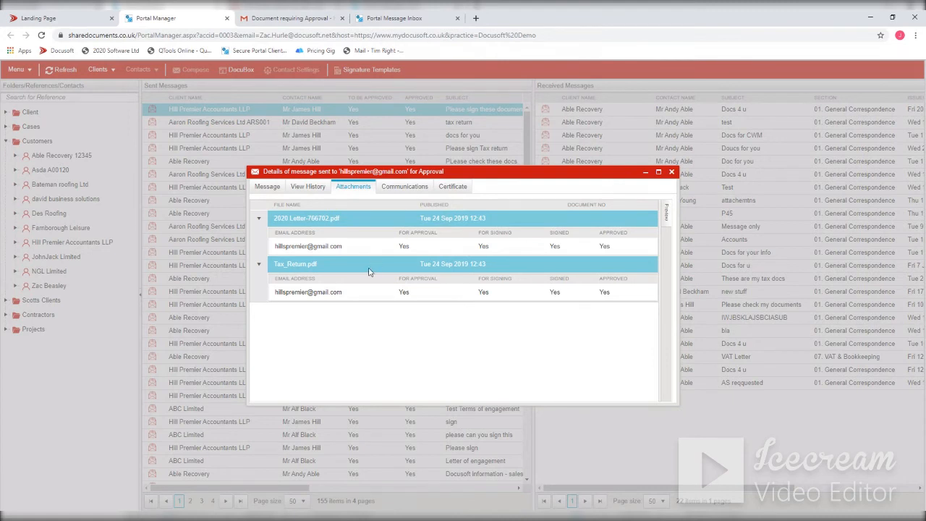
- Download all documents attached to the message and view its Certificate of Approval
right_click(353, 221)
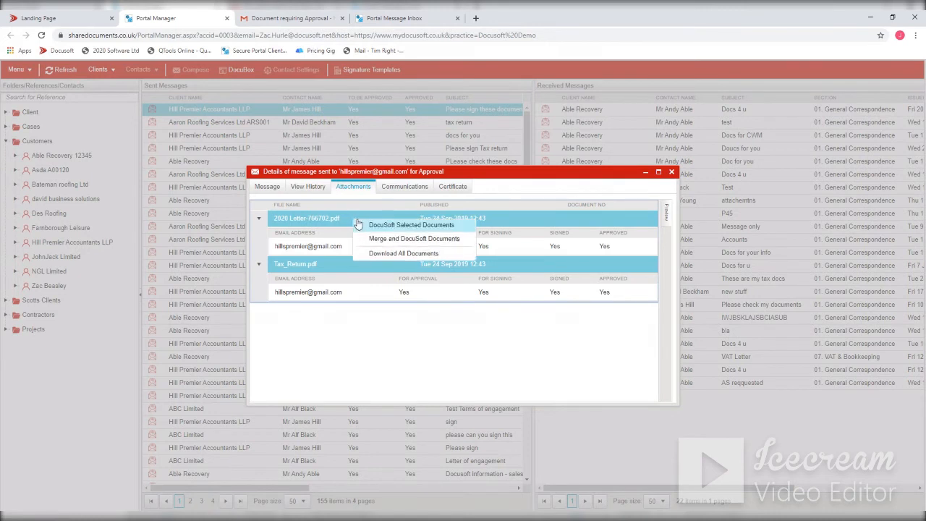
left_click(406, 254)
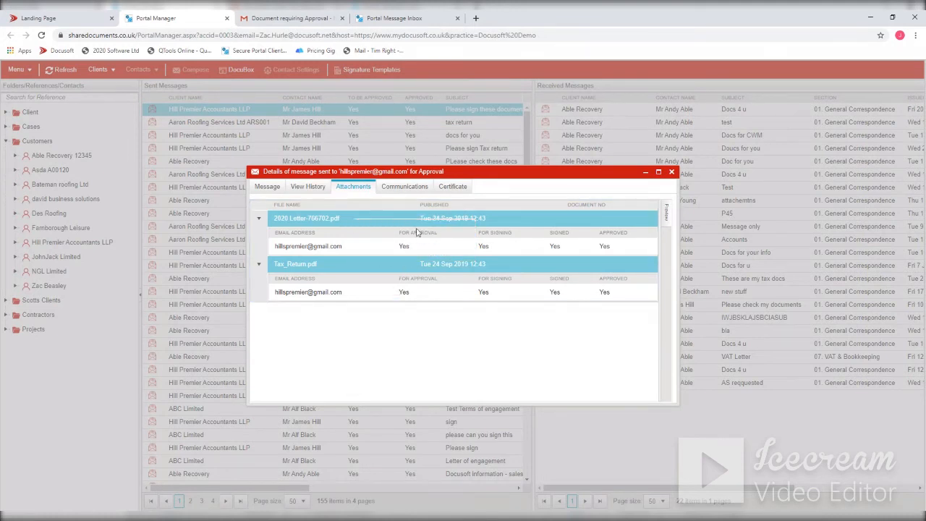
left_click(454, 190)
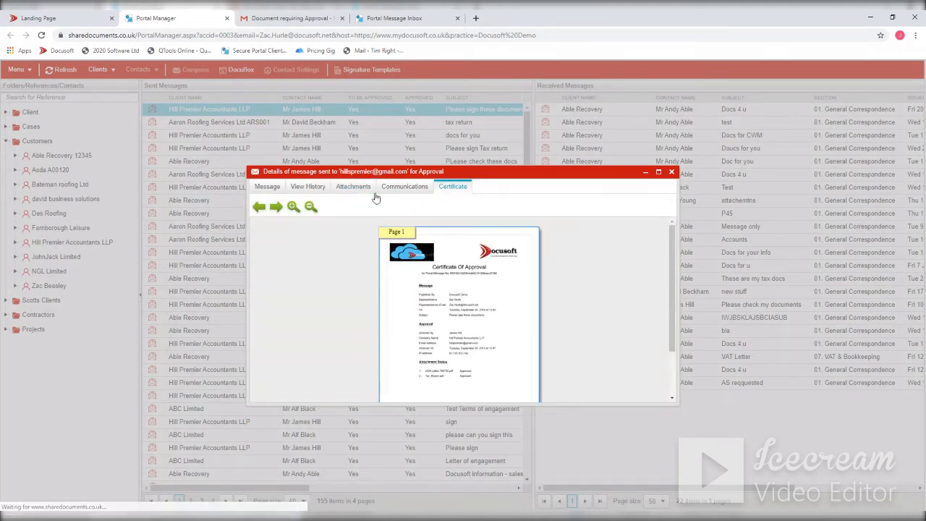
- File the two selected attachments, 2020 Letter-766702.pdf and Tax_Return.pdf, into DocuSoft and close the message details
left_click(353, 190)
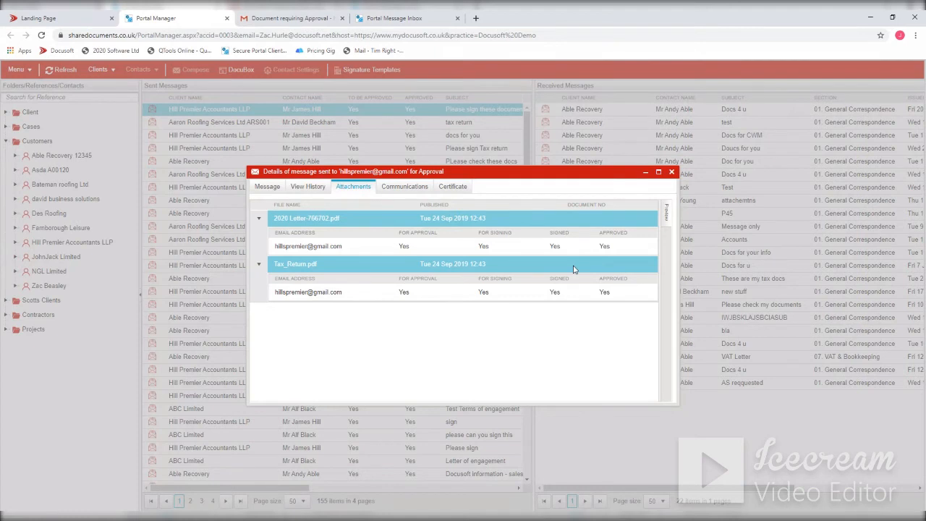
right_click(340, 223)
left_click(375, 253)
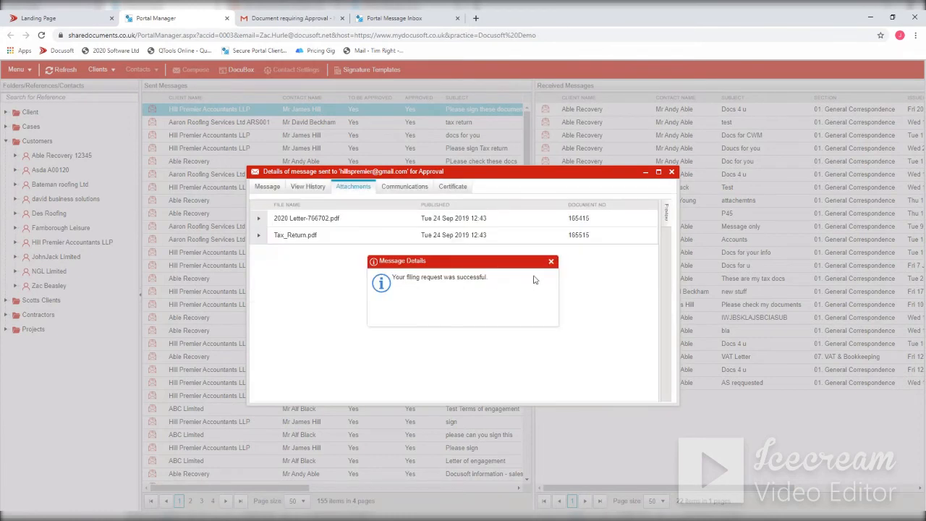
left_click(551, 261)
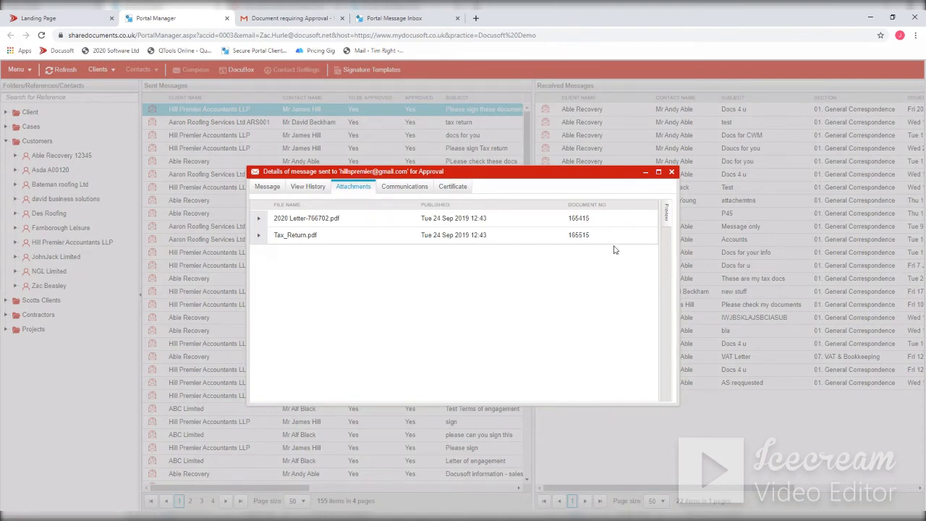
left_click(671, 173)
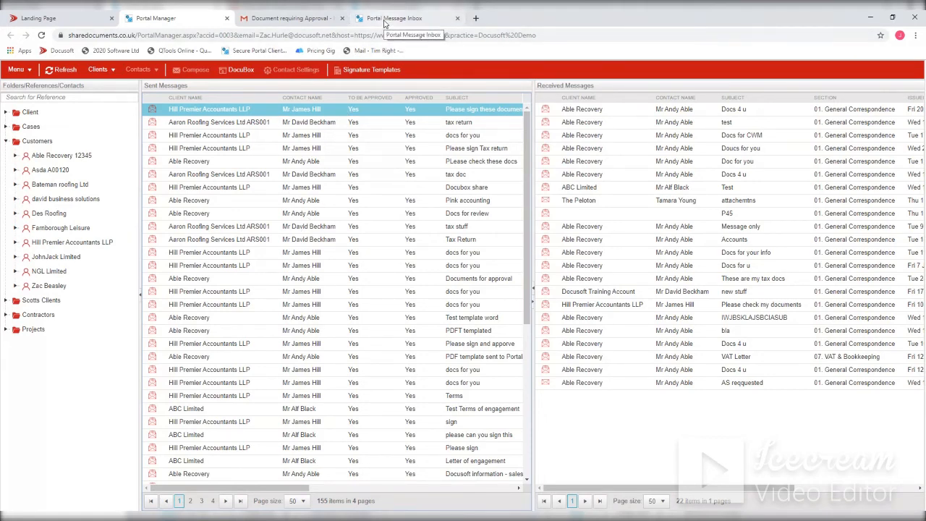
- Look over the client's document upload form with its subject and message fields, compare with Portal Manager, and return to the client's messages
left_click(384, 19)
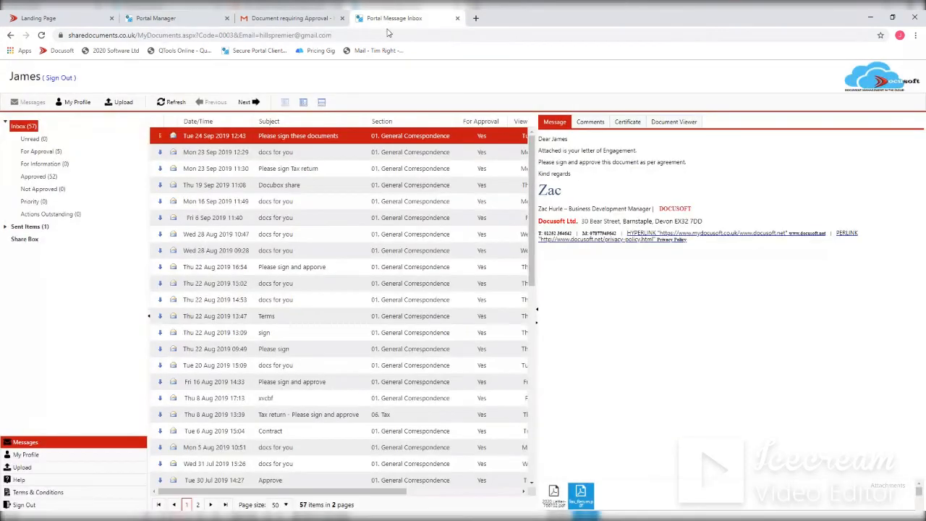
left_click(23, 469)
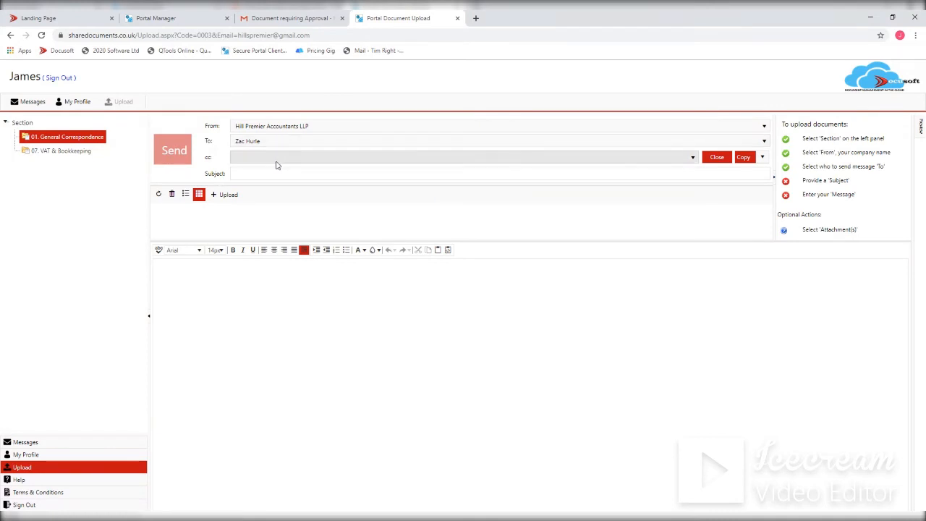
left_click(311, 174)
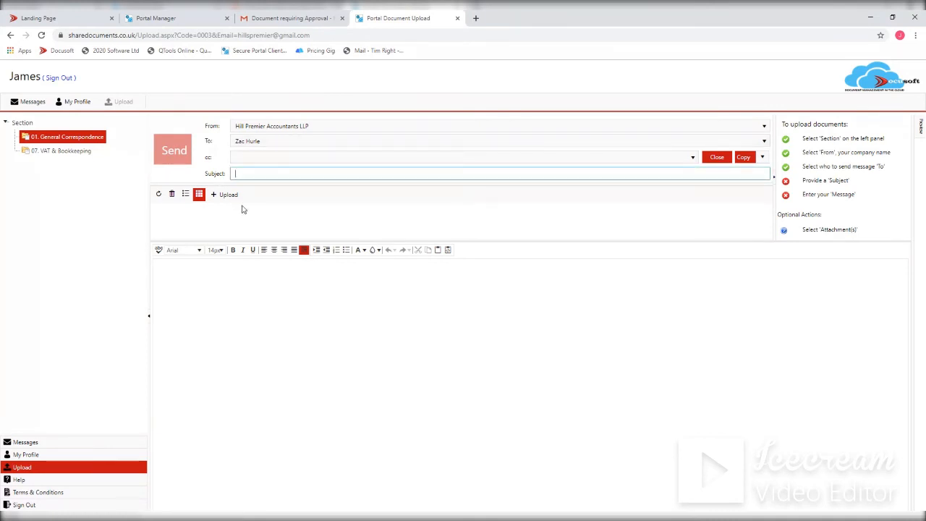
left_click(308, 290)
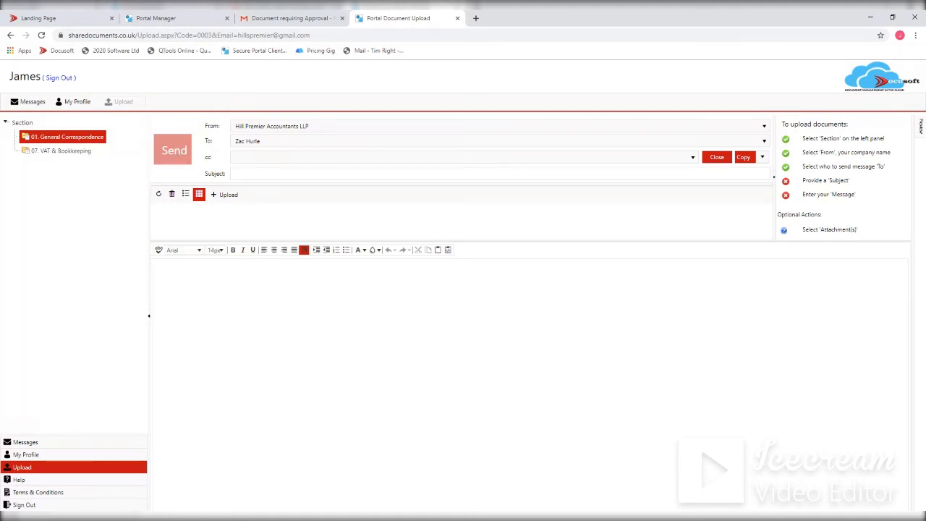
left_click(152, 18)
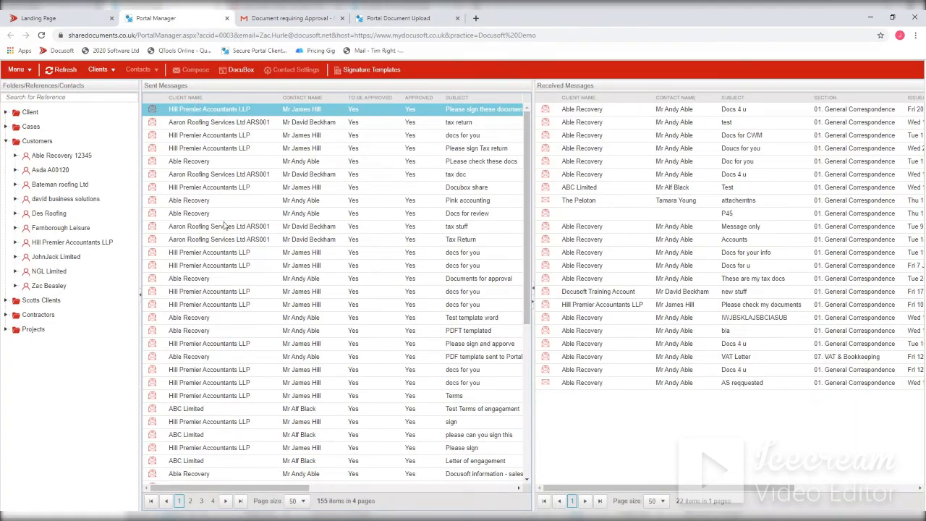
left_click(383, 18)
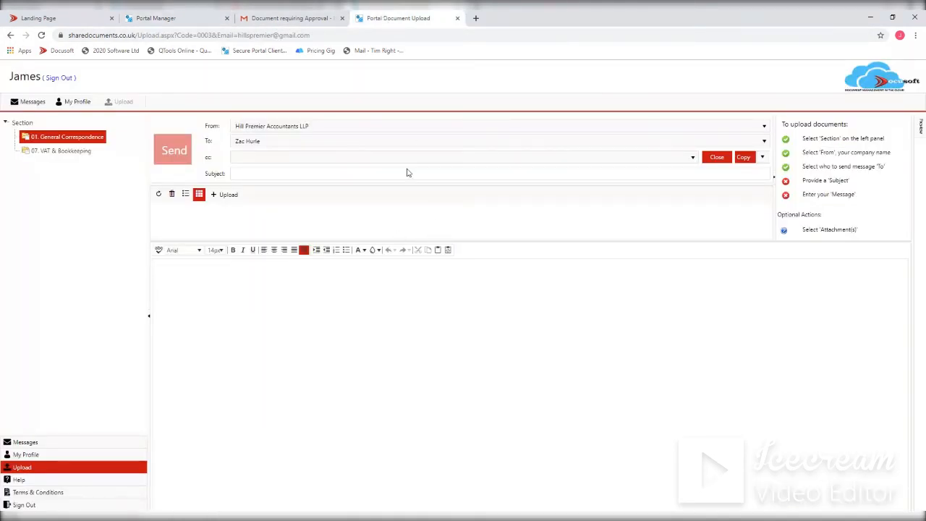
left_click(24, 443)
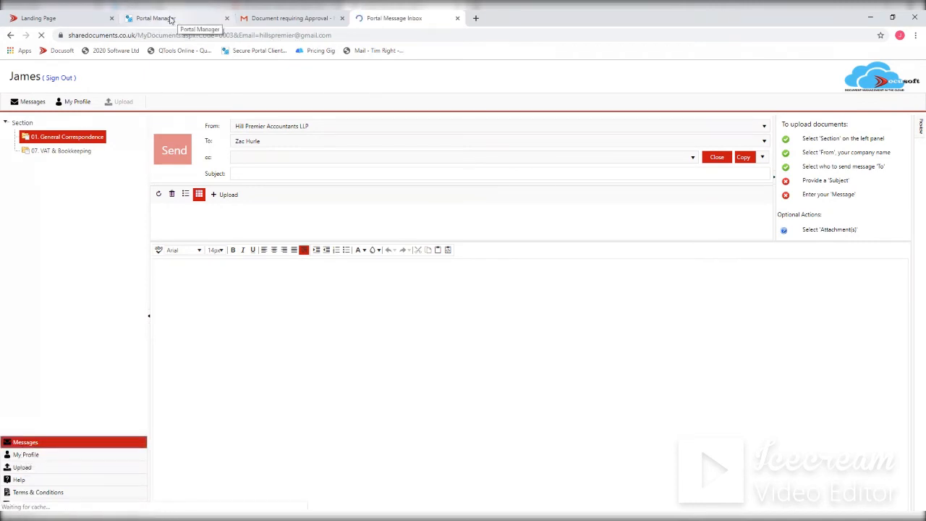
- View the Share Box documents in Portal Manager and close their window
left_click(167, 19)
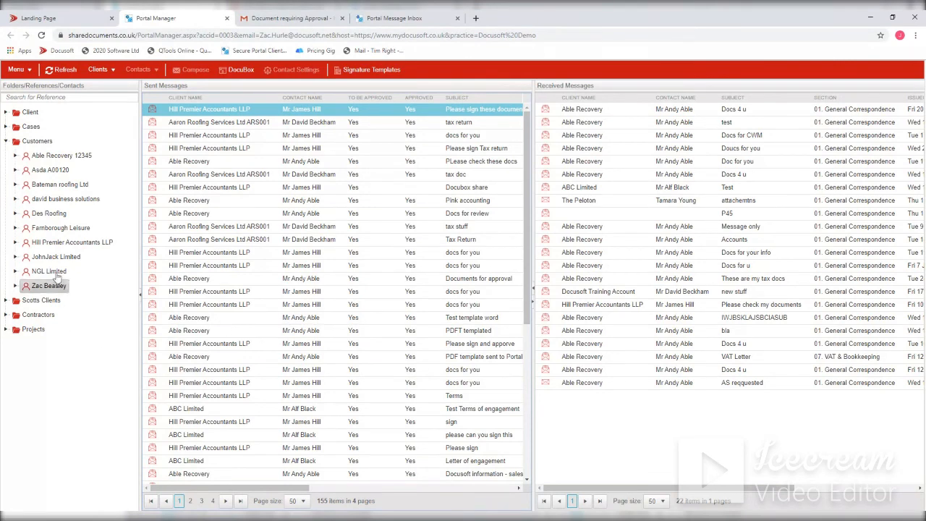
left_click(30, 70)
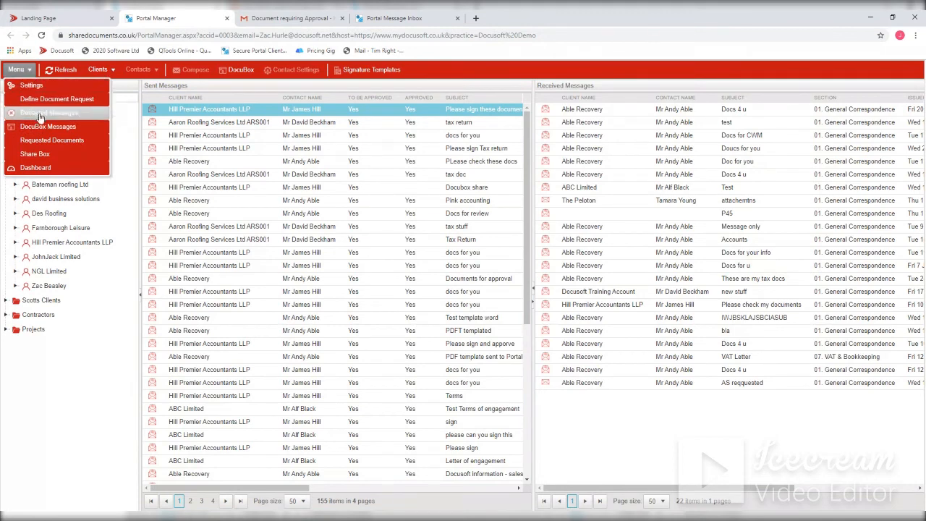
left_click(34, 155)
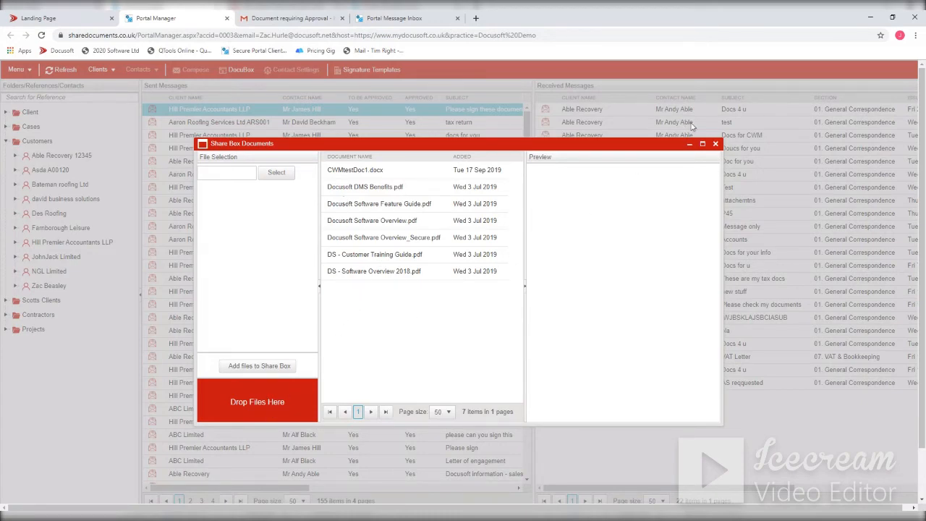
left_click(716, 145)
double_click(688, 148)
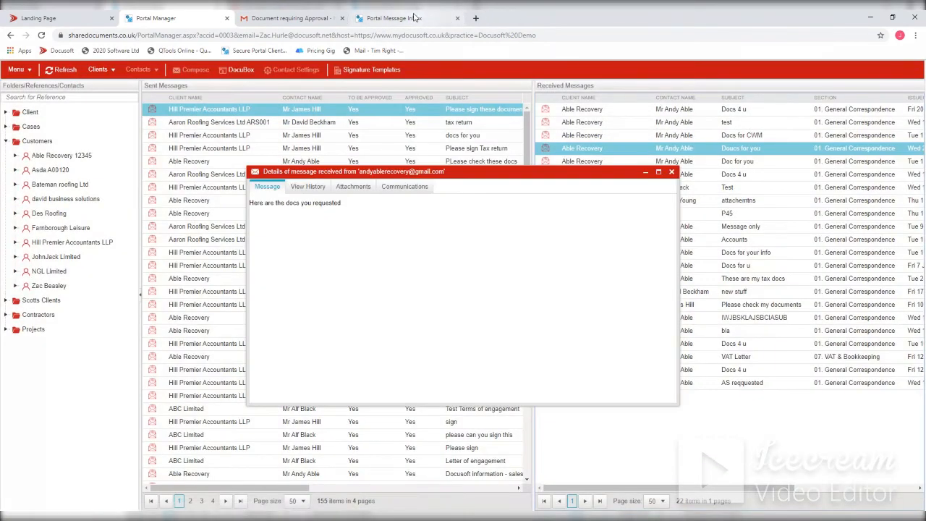
- Switch to the client's Portal Message Inbox and open its Share Box
left_click(427, 18)
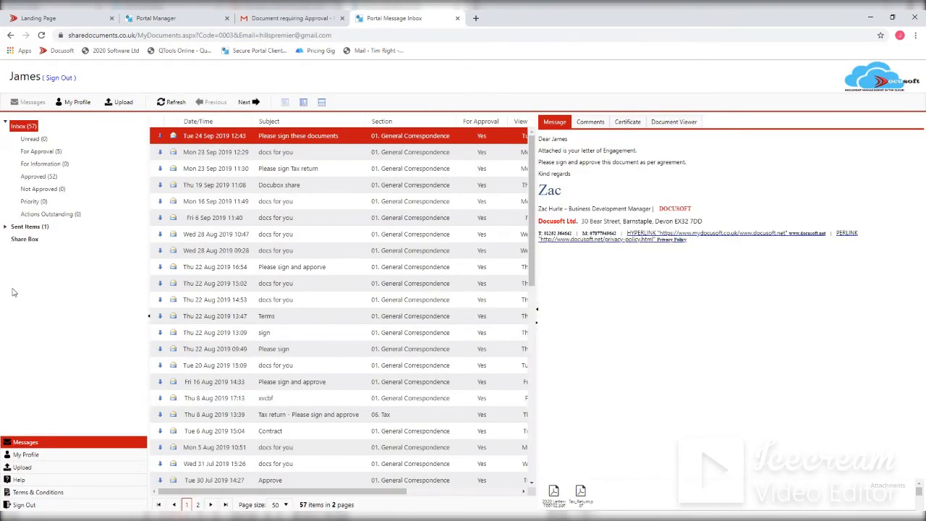
left_click(29, 239)
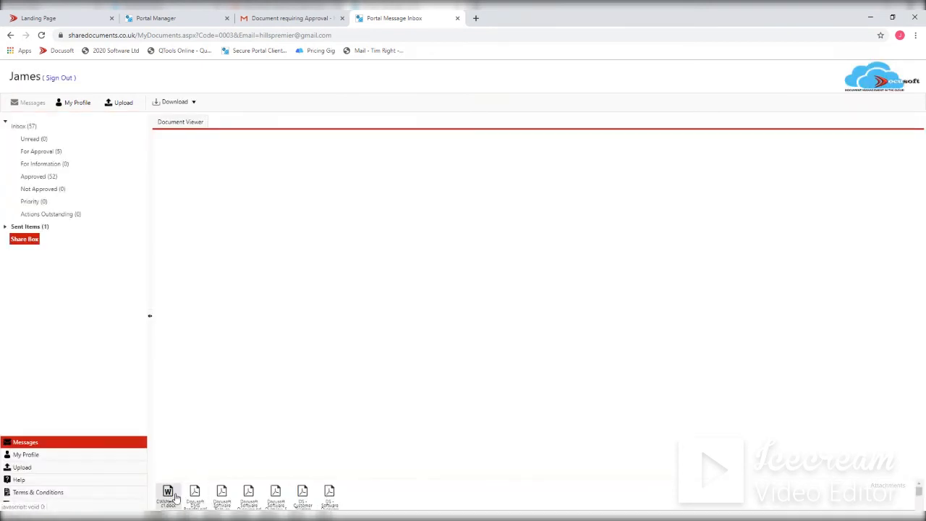
- View the download options for a document in the client's Share Box and return to Portal Manager
right_click(221, 493)
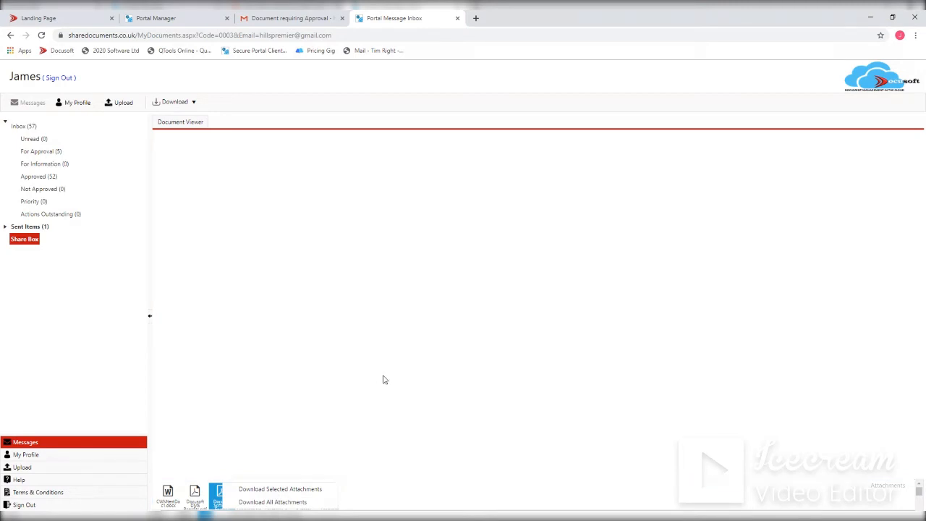
left_click(358, 382)
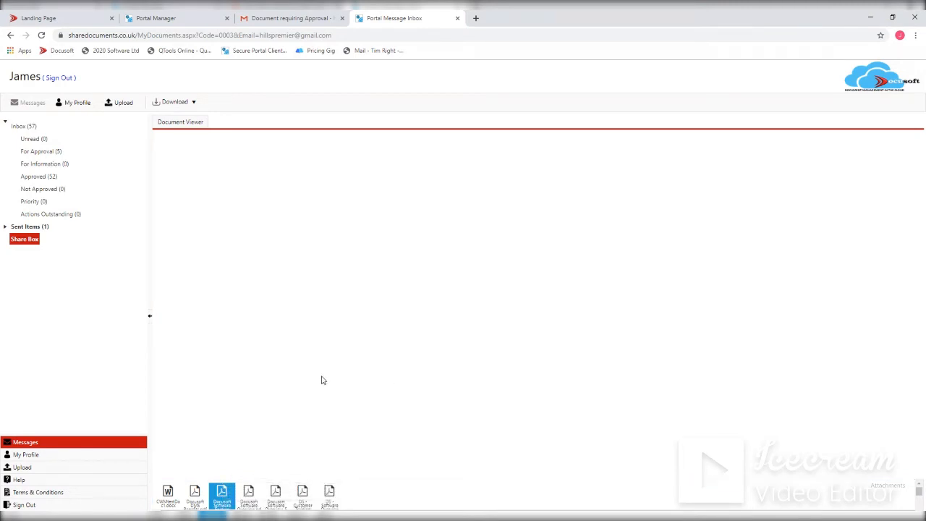
left_click(182, 21)
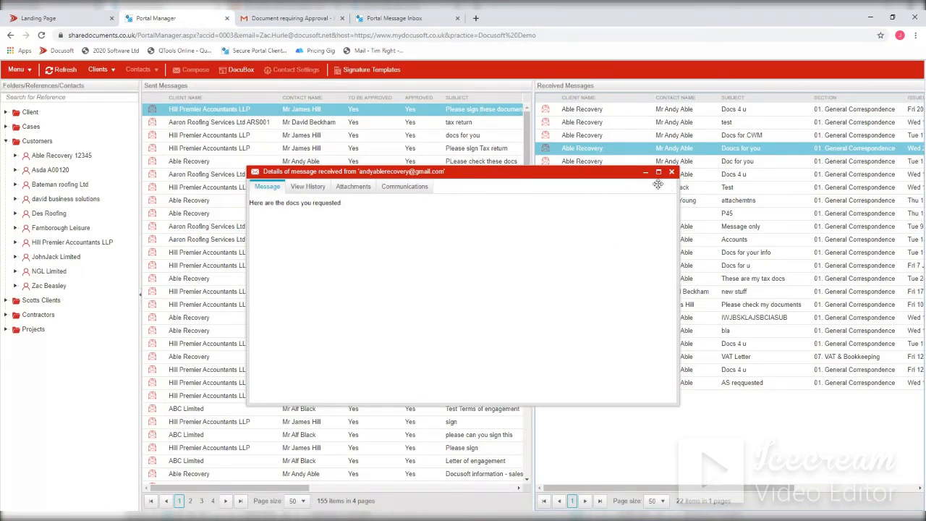
- Start a DocuBox message addressed to the recipient's e-mail, with the subject Documents and deletion in 1 day
left_click(239, 72)
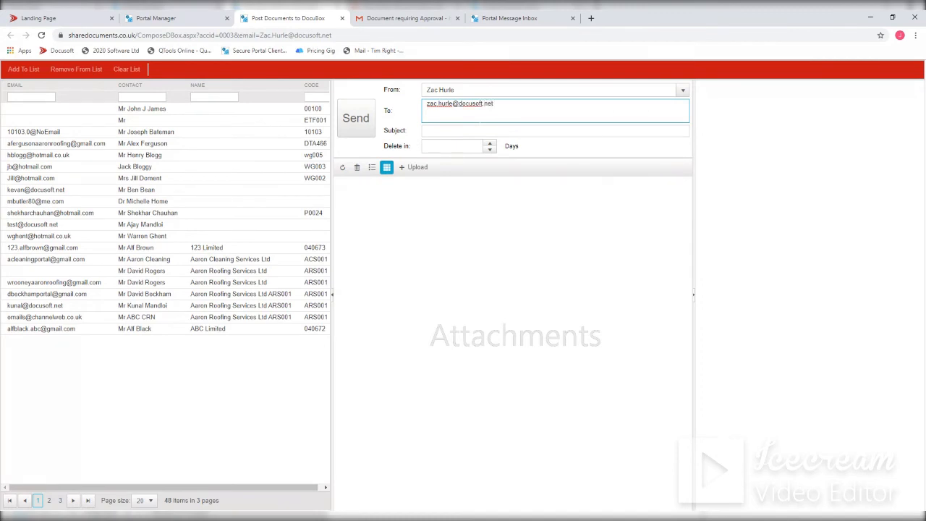
left_click(480, 131)
type("Documents")
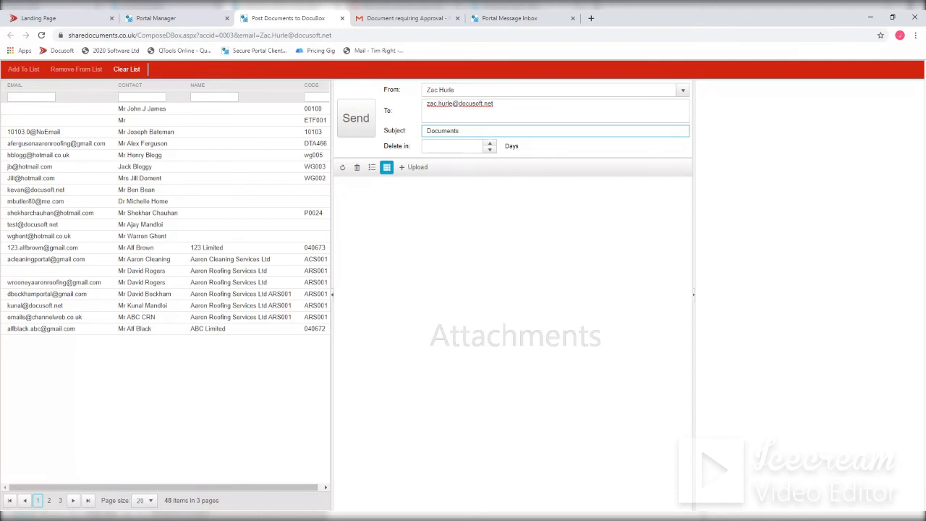
left_click(490, 143)
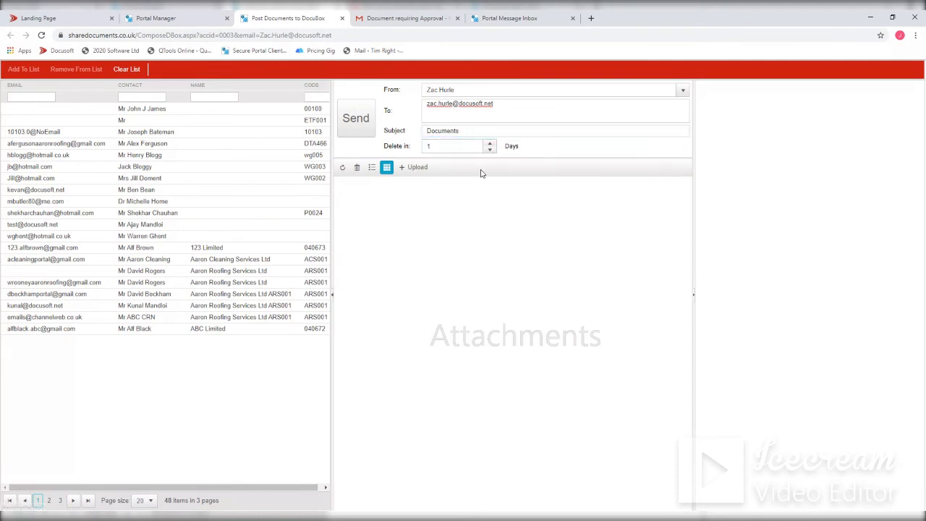
- Upload the Personal Tax folder's files, from 2016-2017 Sample Accounts through VAT1_Application_for_registration, as attachments and send the DocuBox message
left_click(413, 167)
left_click(438, 230)
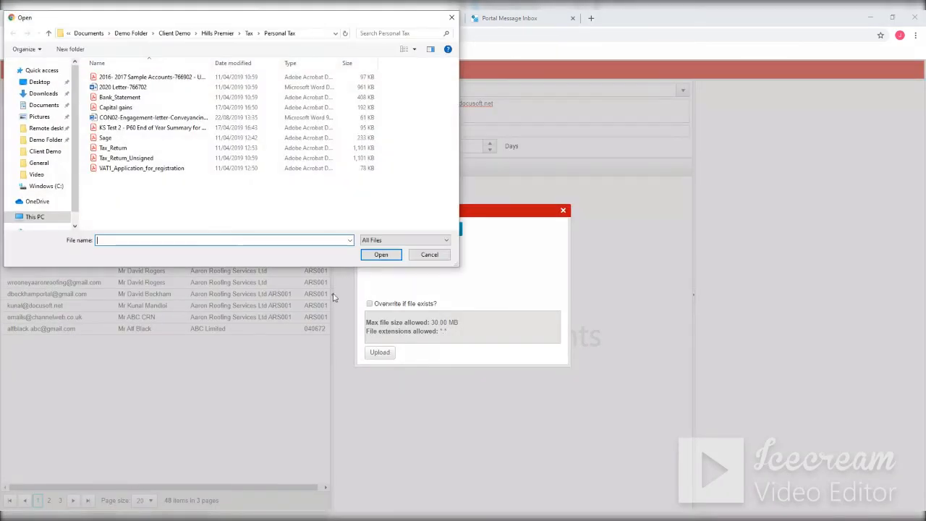
left_click(104, 79)
left_click(121, 168, "shift")
left_click(382, 255)
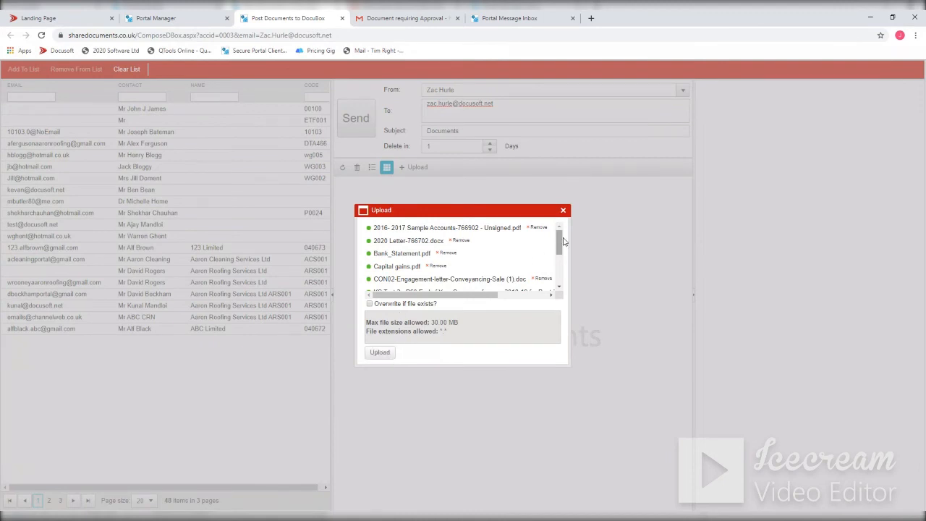
left_click_drag(559, 243, 559, 280)
left_click(382, 353)
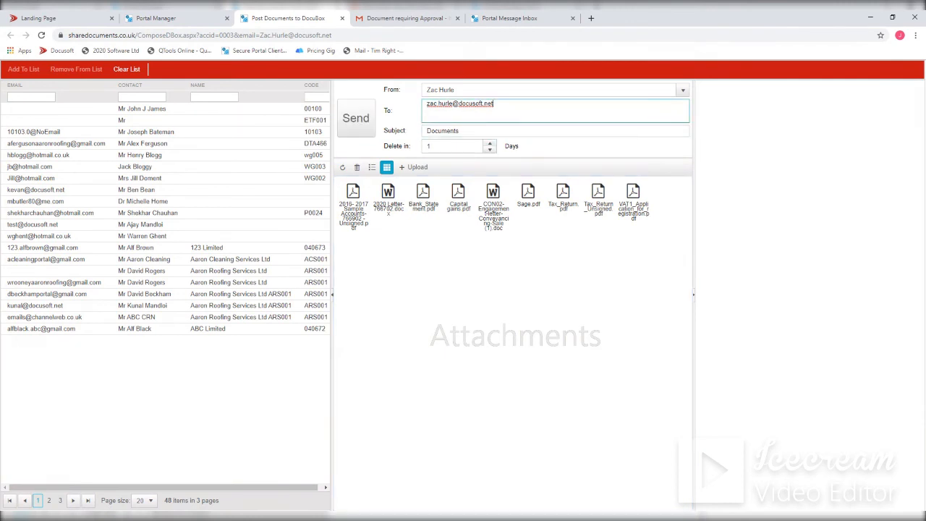
left_click(356, 123)
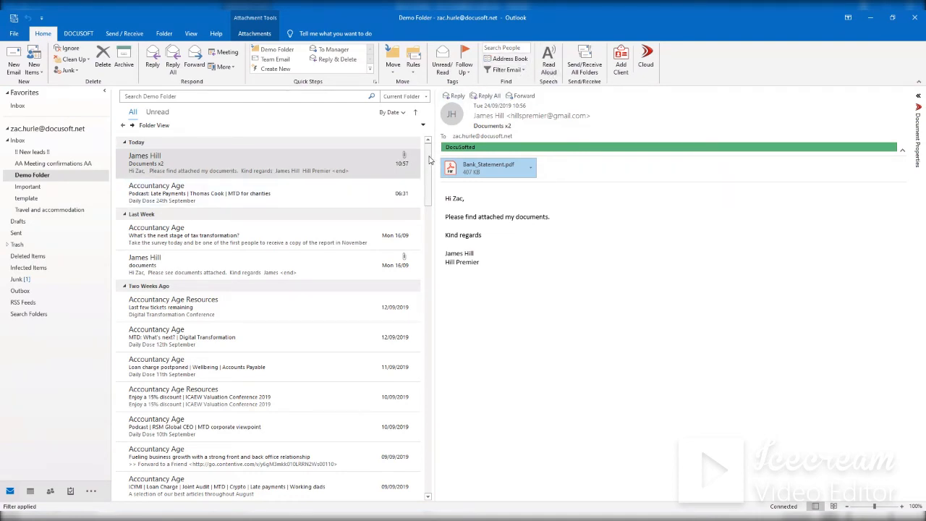
- In Outlook's Demo Folder, find the DocuBox e-mail dated 12/04/2019 and follow its link to the attachments
left_click_drag(429, 159, 414, 454)
left_click(149, 454)
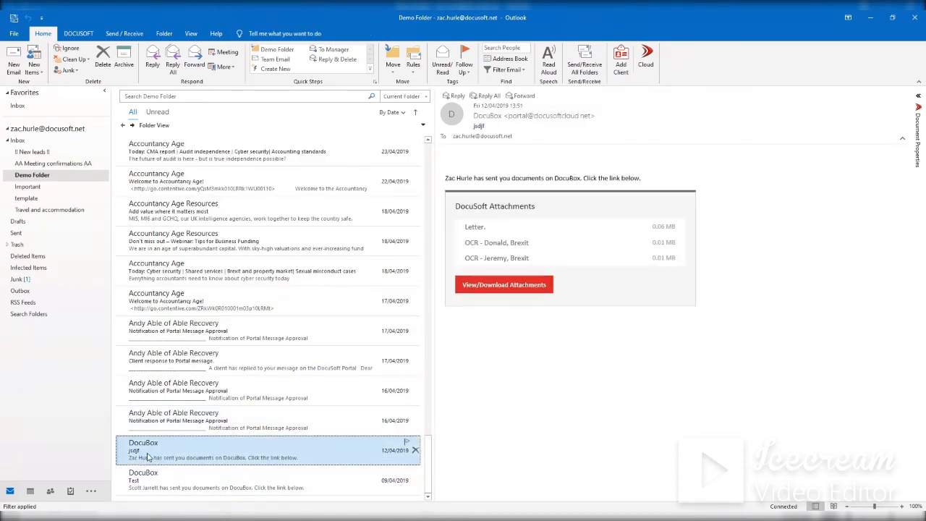
left_click(519, 298)
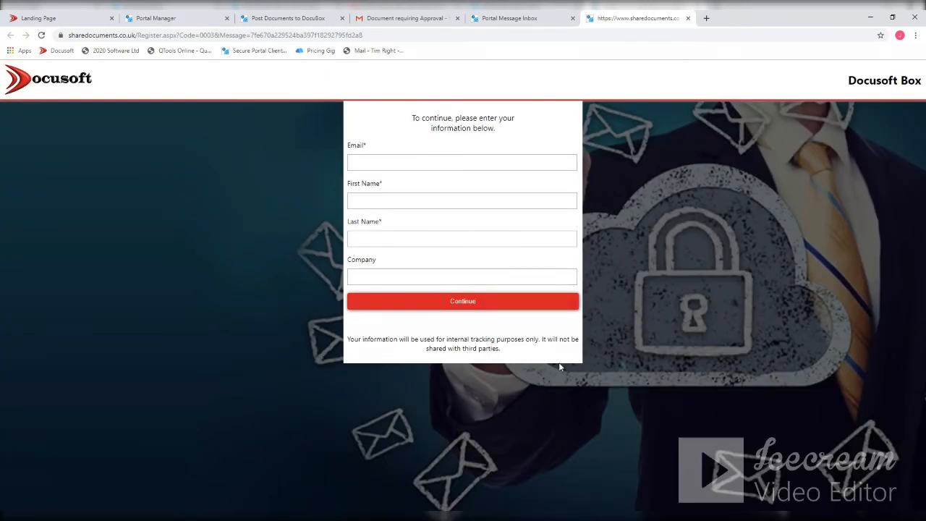
- Fill in the Docusoft Box access form with the recipient's e-mail, first name, last name and company Docusoft, and continue
left_click(382, 163)
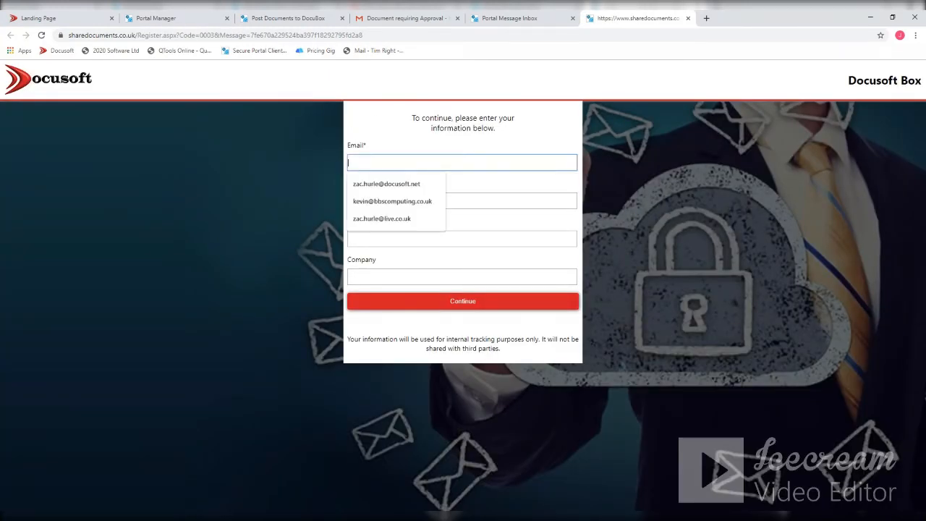
left_click(387, 184)
left_click(391, 203)
left_click(387, 228)
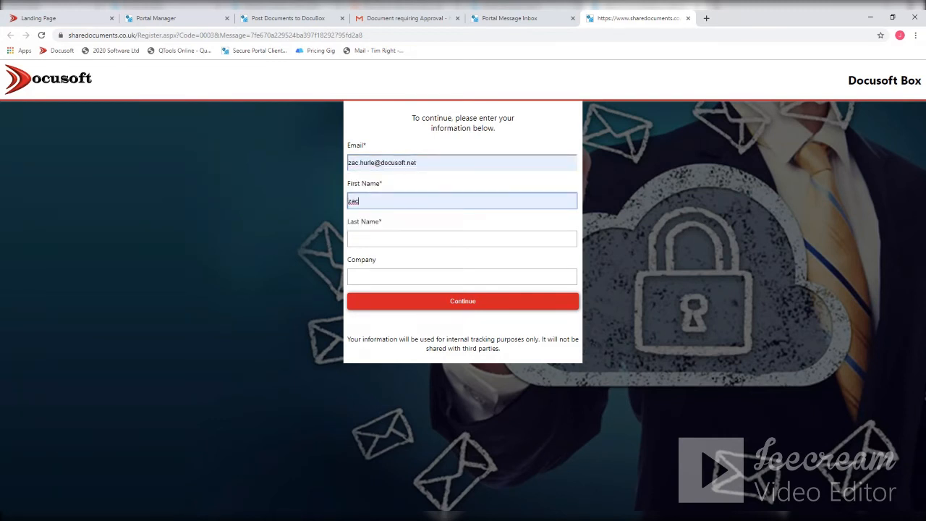
left_click(376, 239)
left_click(371, 259)
left_click(371, 276)
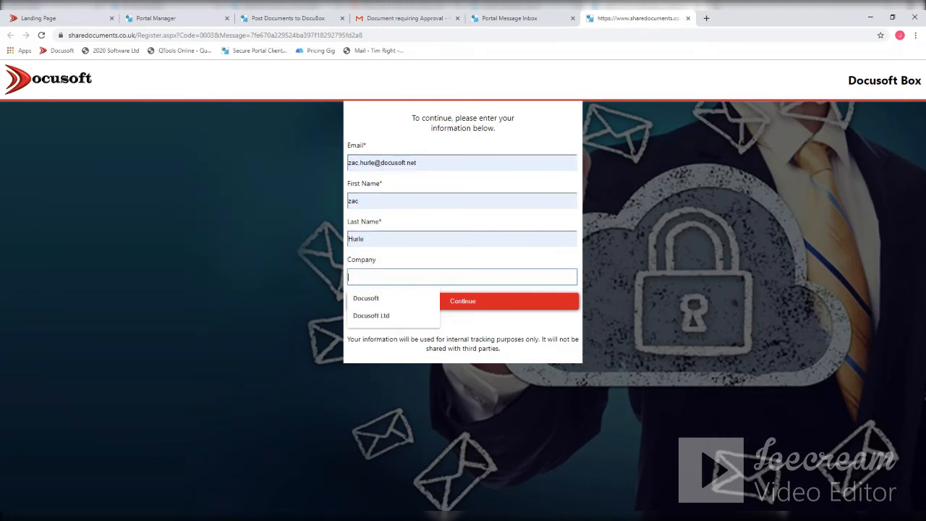
left_click(365, 298)
left_click(427, 302)
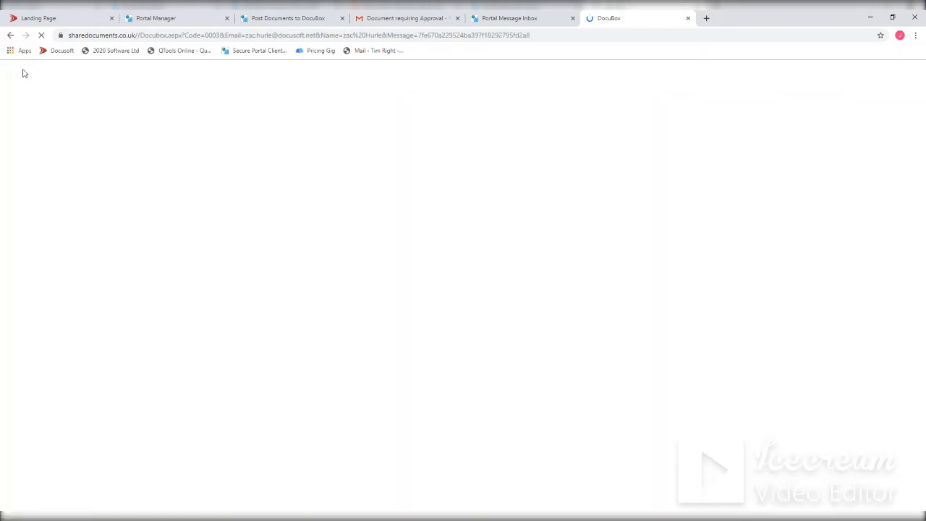
- Look at the download option for the third DocuBox document, then close the DocuBox and message composition pages
right_click(78, 135)
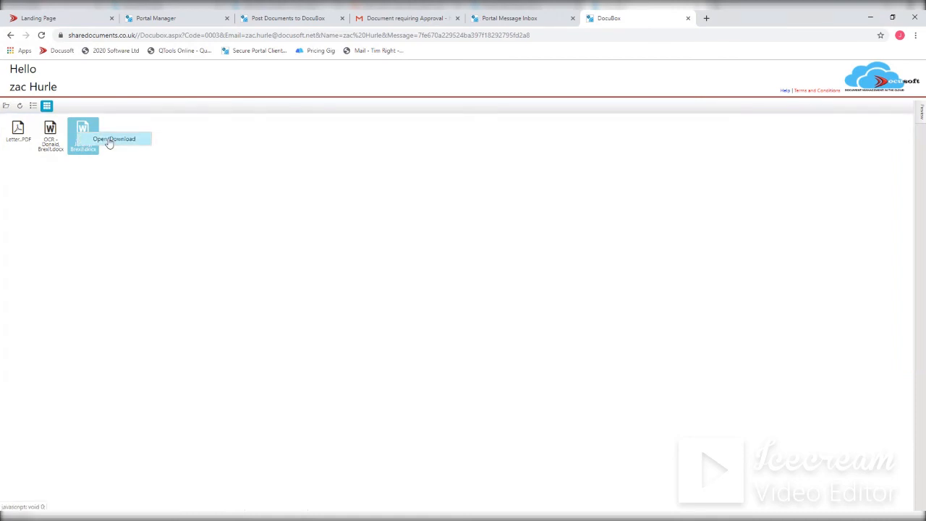
left_click(688, 18)
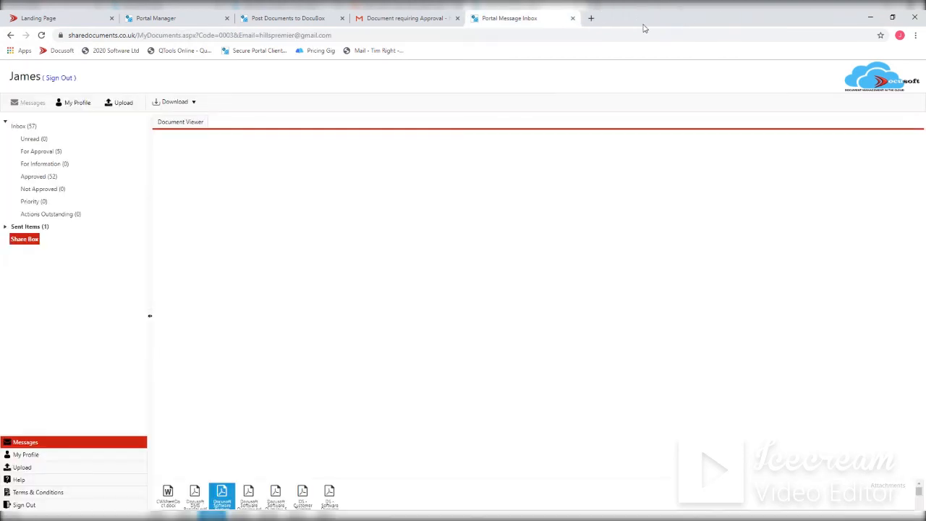
left_click(157, 18)
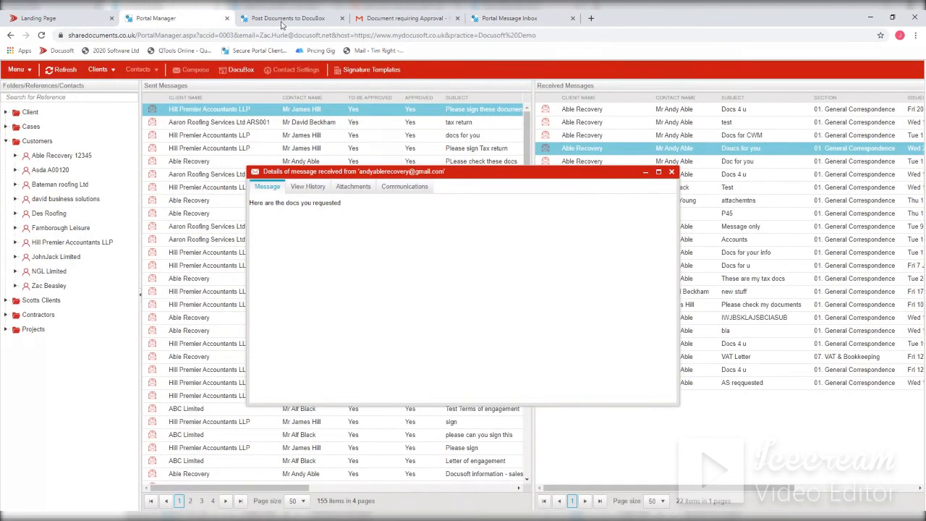
left_click(344, 18)
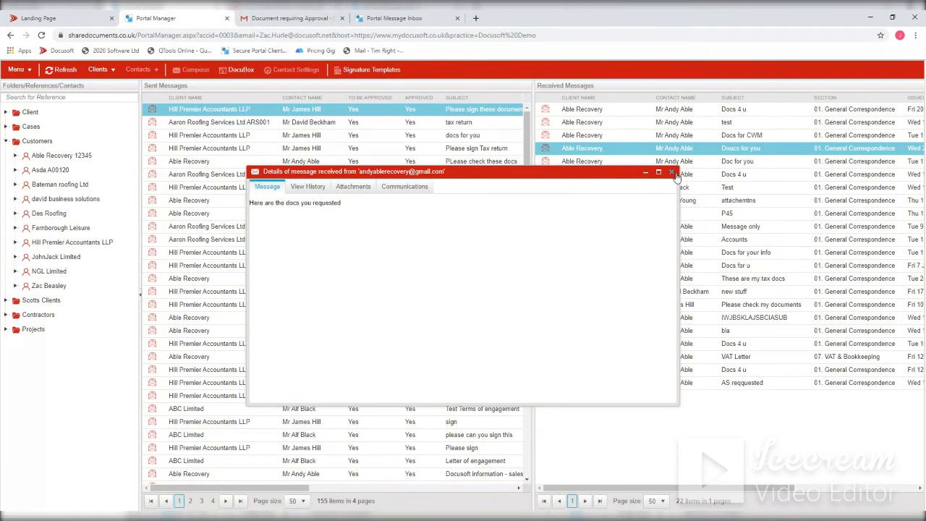
- Start a new portal message to the contact of Hill Premier Accountants LLP and choose the Recruitment document template
left_click(16, 69)
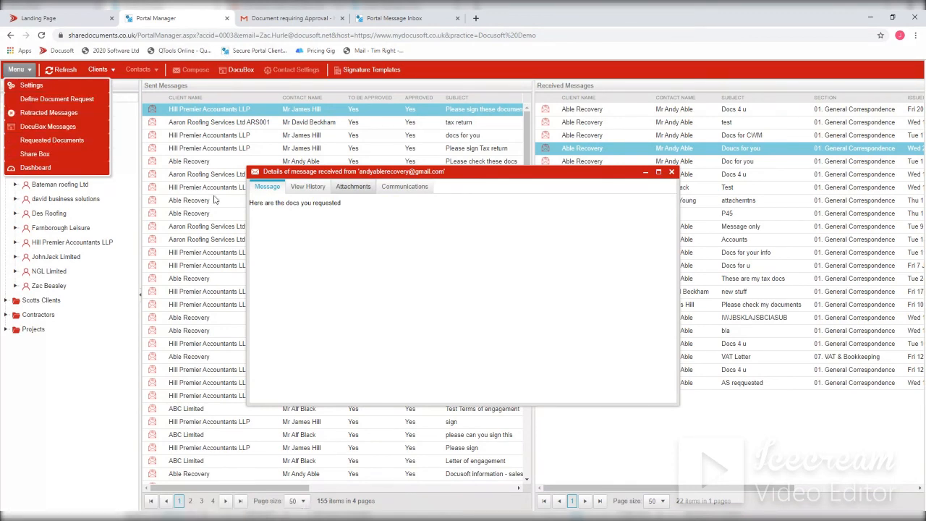
left_click(54, 246)
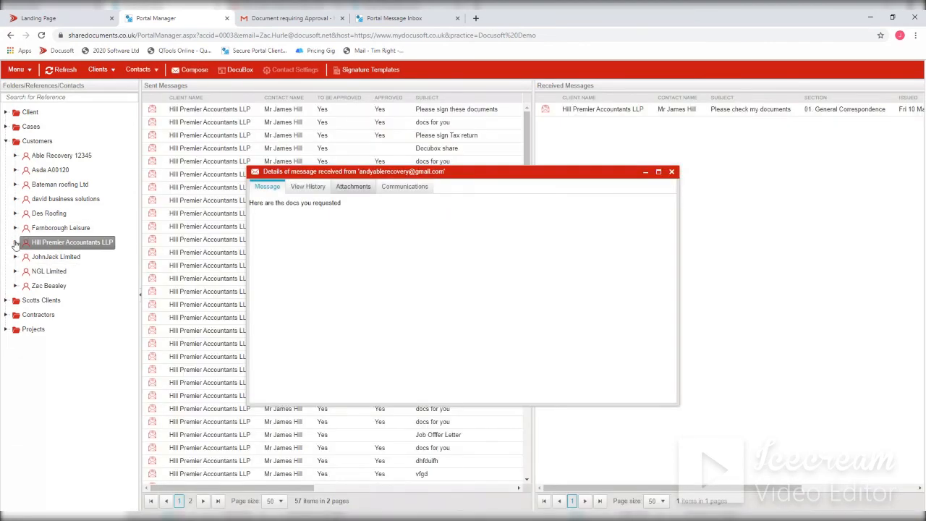
left_click(15, 243)
left_click(52, 257)
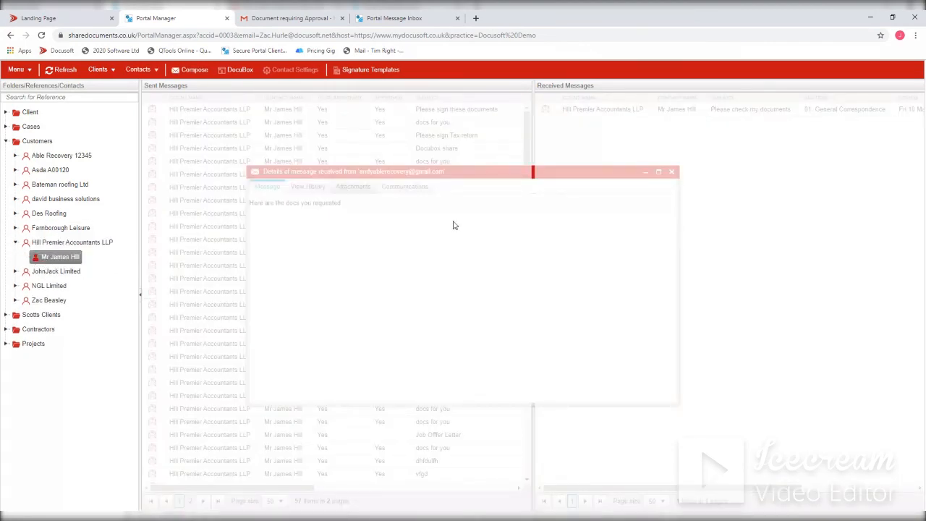
left_click(194, 70)
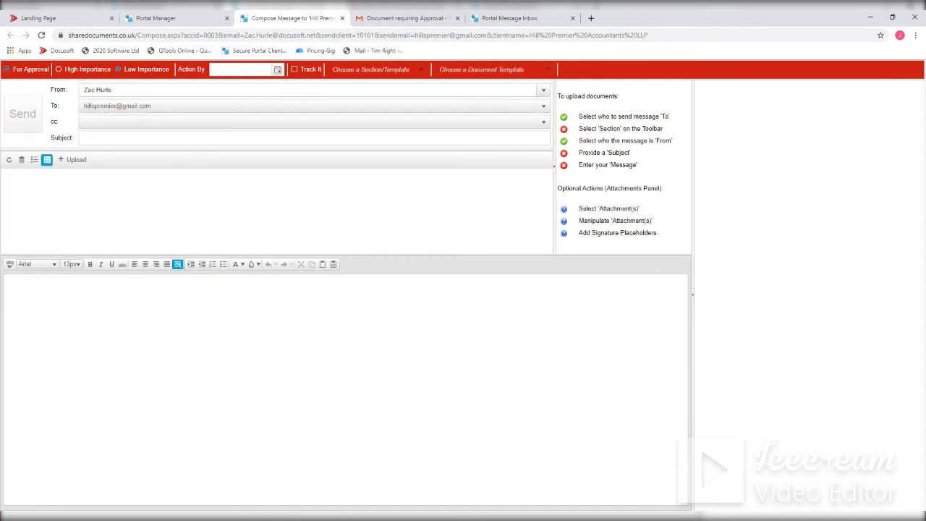
left_click(549, 71)
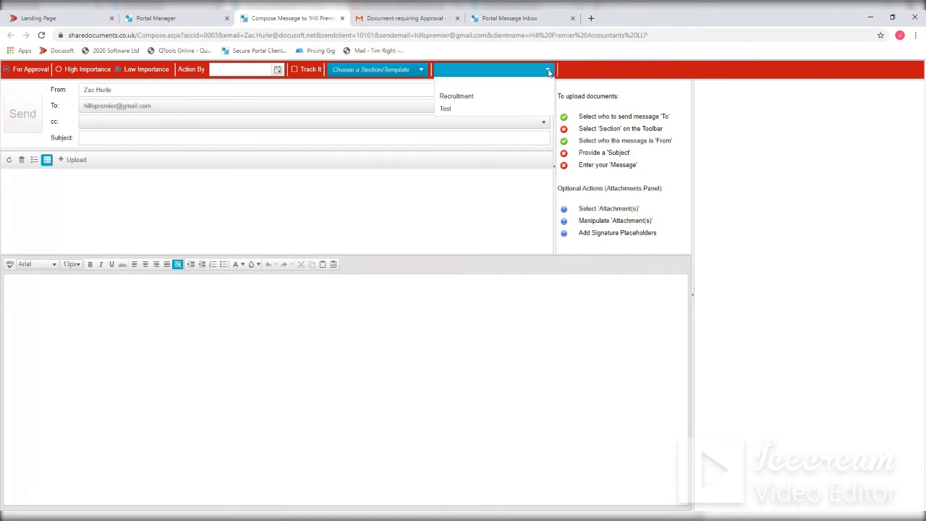
left_click(466, 101)
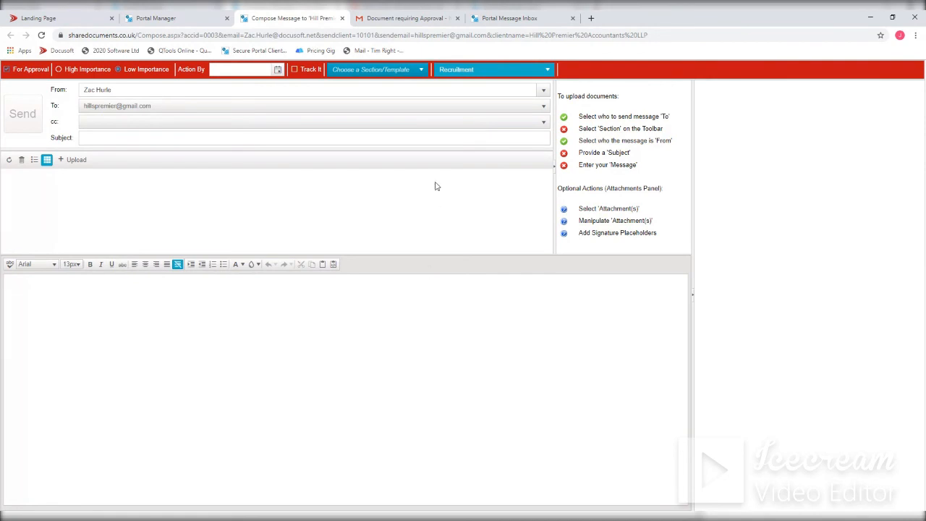
- View the Requested Documents list in the client's portal profile
left_click(506, 20)
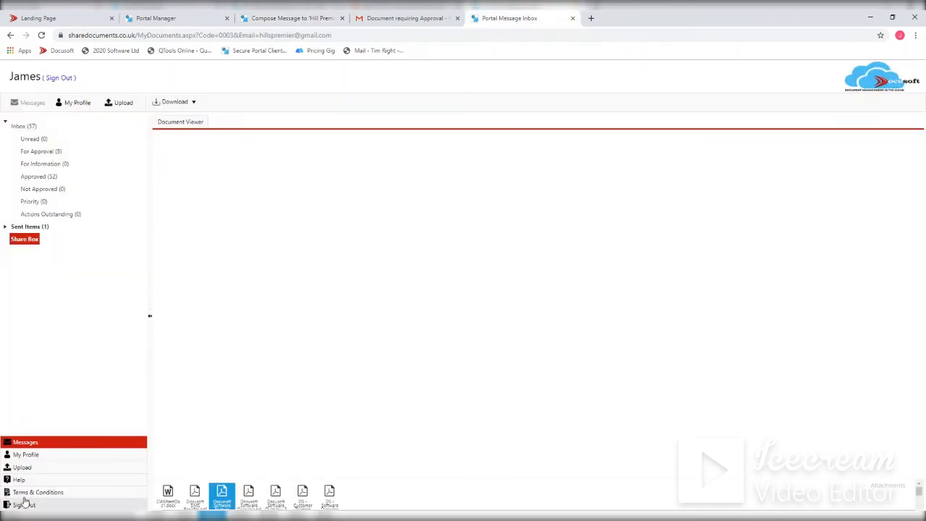
left_click(29, 454)
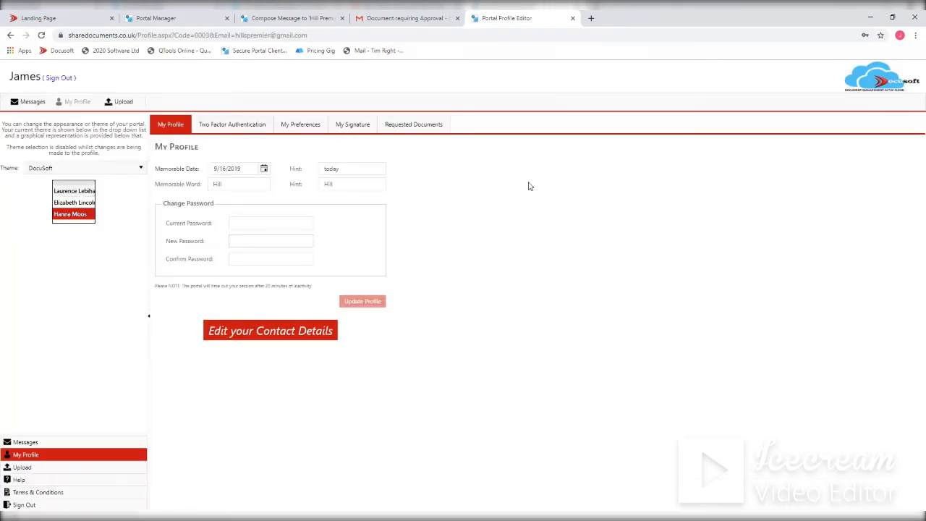
left_click(426, 125)
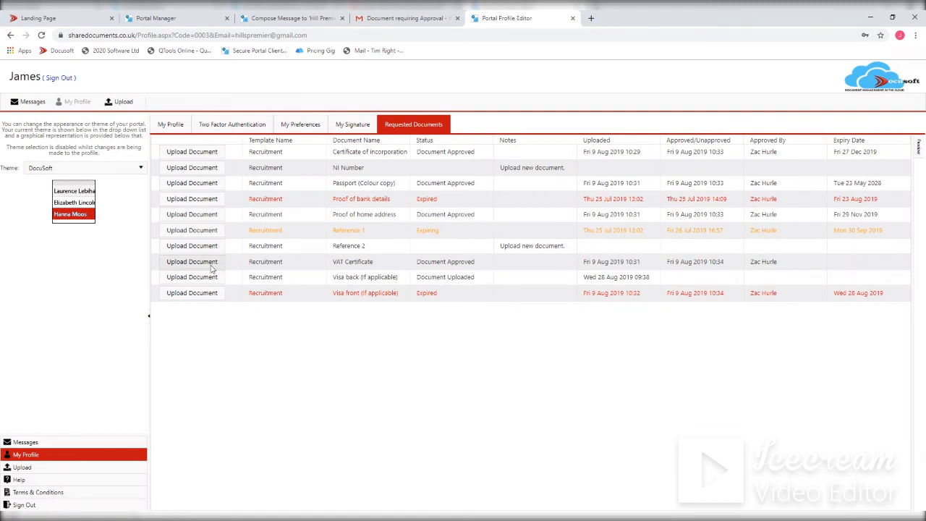
- Open Requested Documents from Portal Manager and show only the Hill Premier client's Recruitment request
left_click(195, 19)
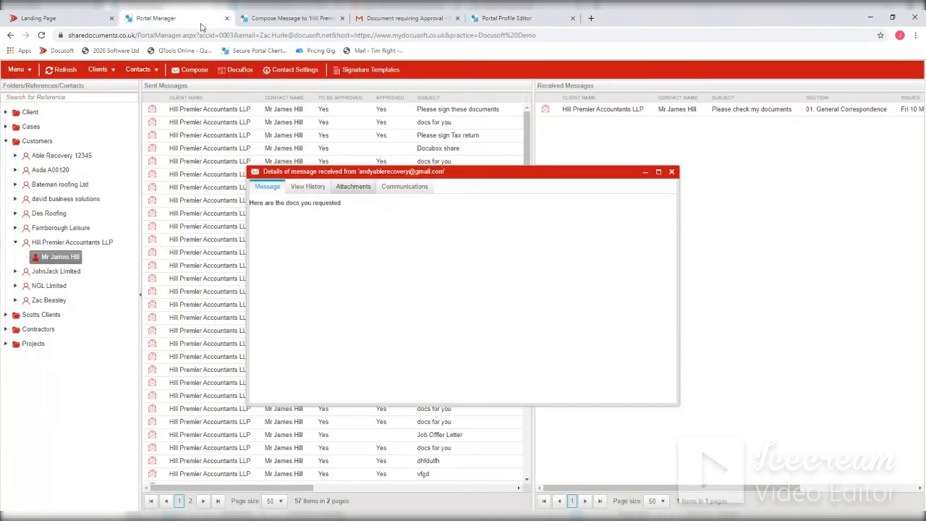
left_click(21, 69)
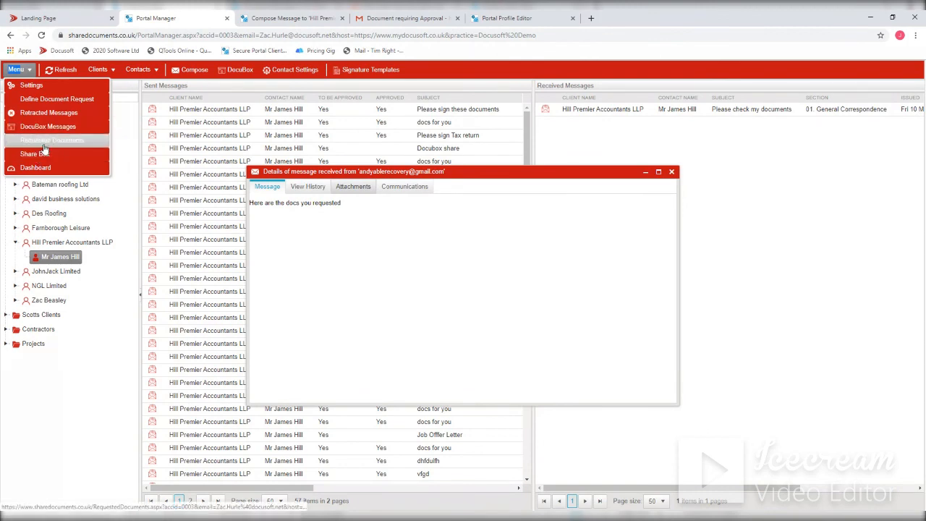
left_click(51, 139)
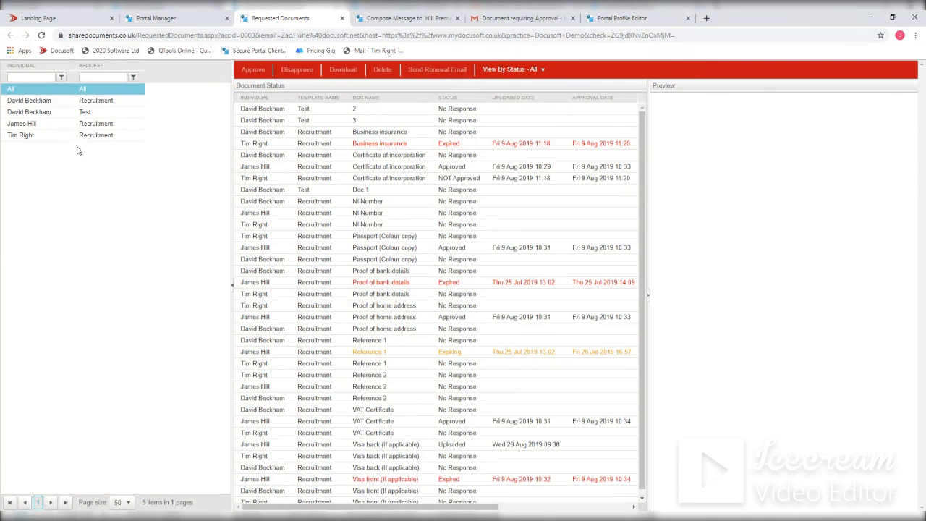
left_click(41, 125)
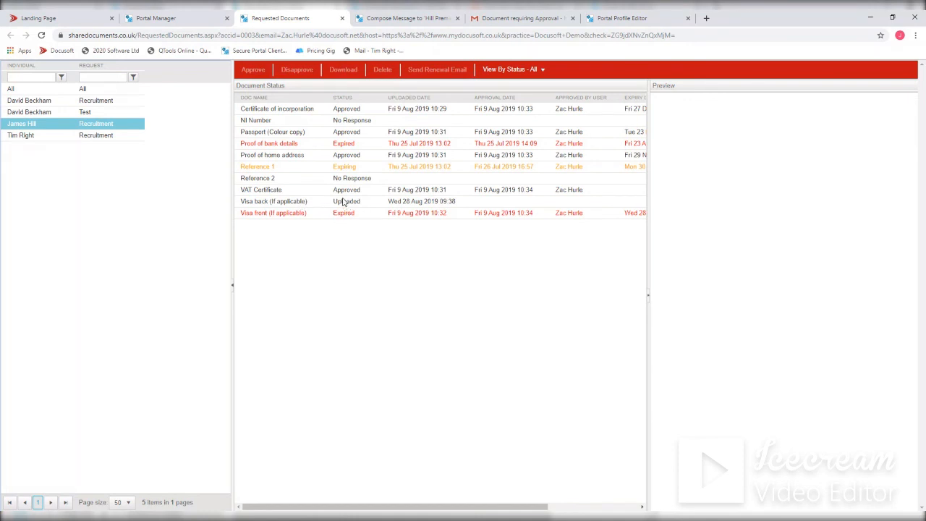
- Preview the uploaded Visa back (If applicable) document and examine its approval expiry-date and disapproval-reason options without applying either
left_click(258, 203)
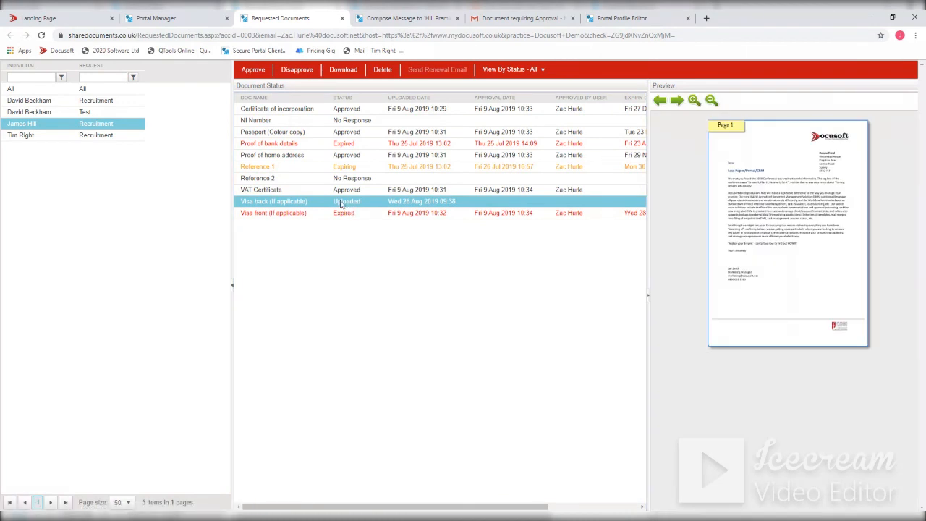
left_click(253, 70)
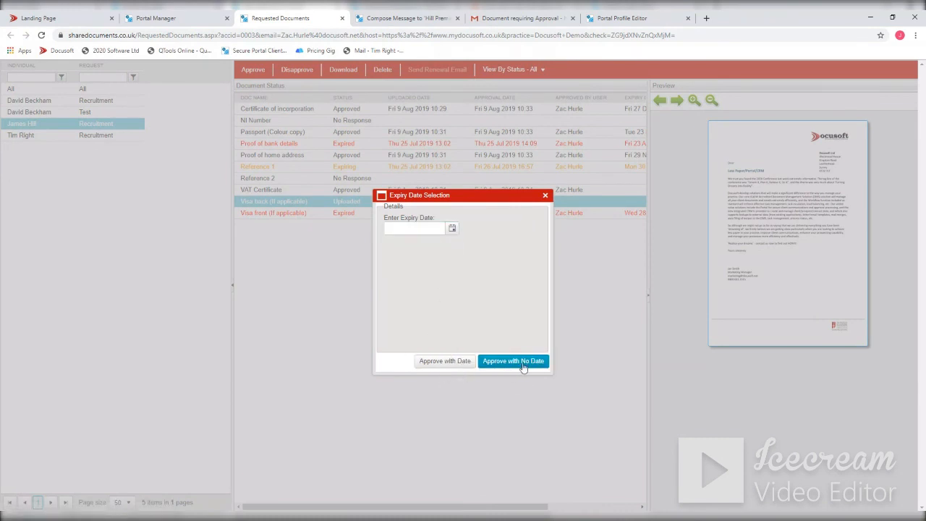
left_click(547, 196)
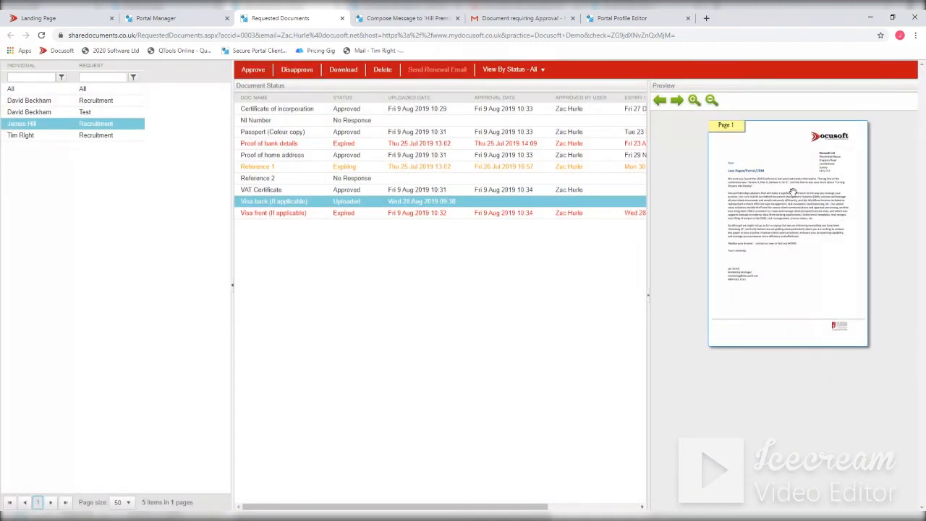
left_click(298, 71)
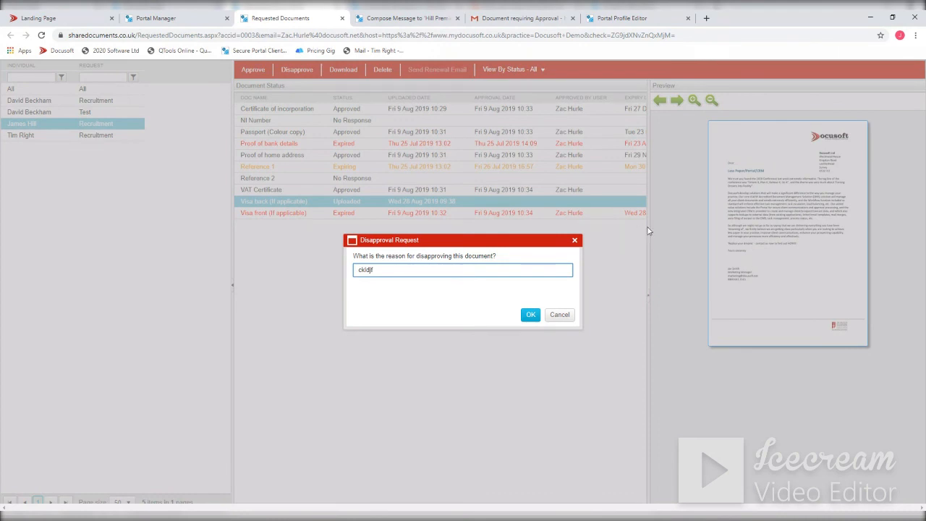
left_click(550, 318)
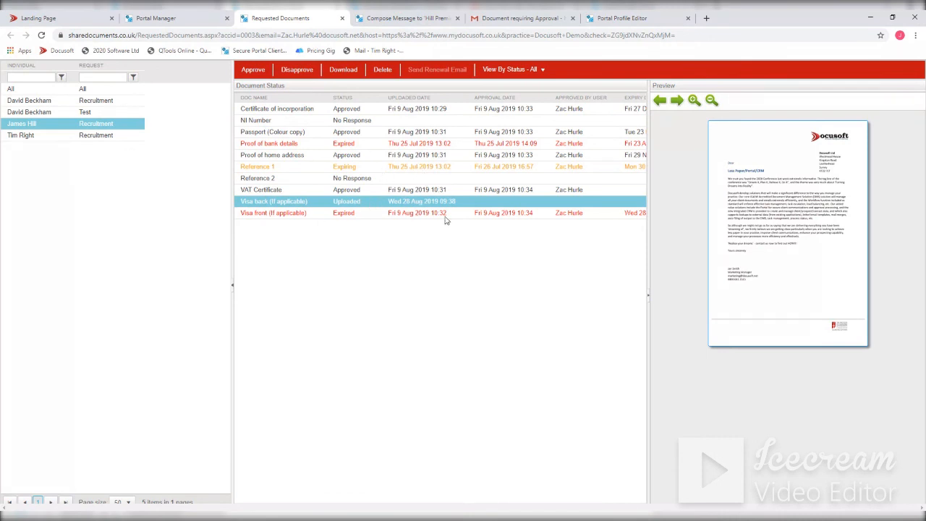
- Filter the requested documents of all individuals by Expiring status and send a renewal email for the Reference 1 document
left_click(41, 89)
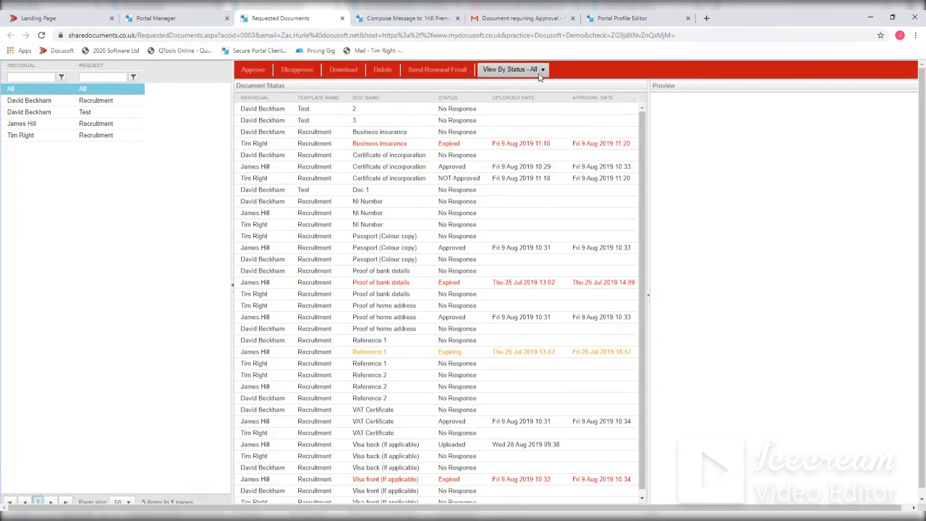
left_click(545, 71)
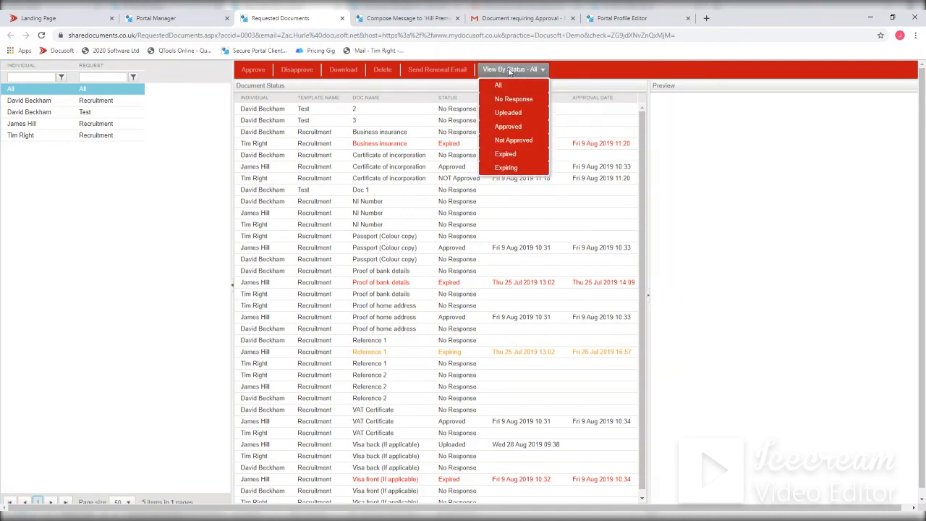
left_click(506, 169)
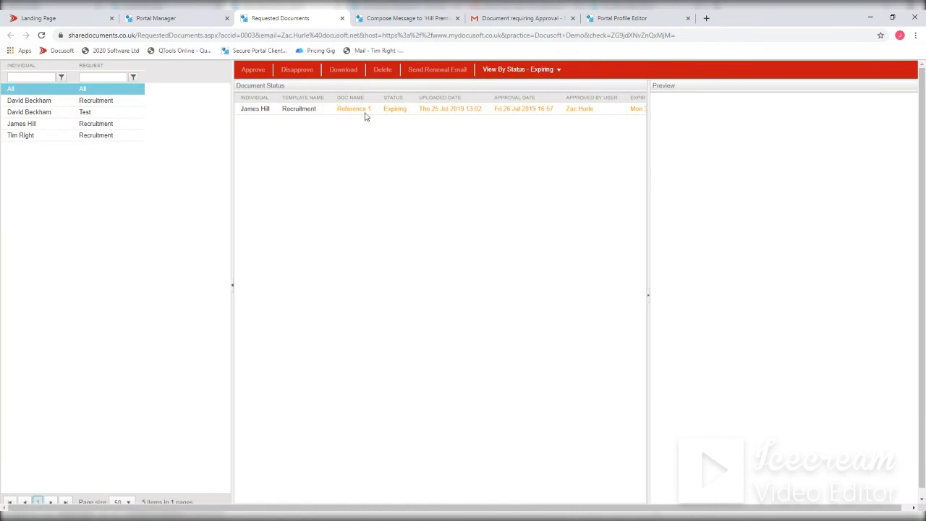
left_click(507, 110)
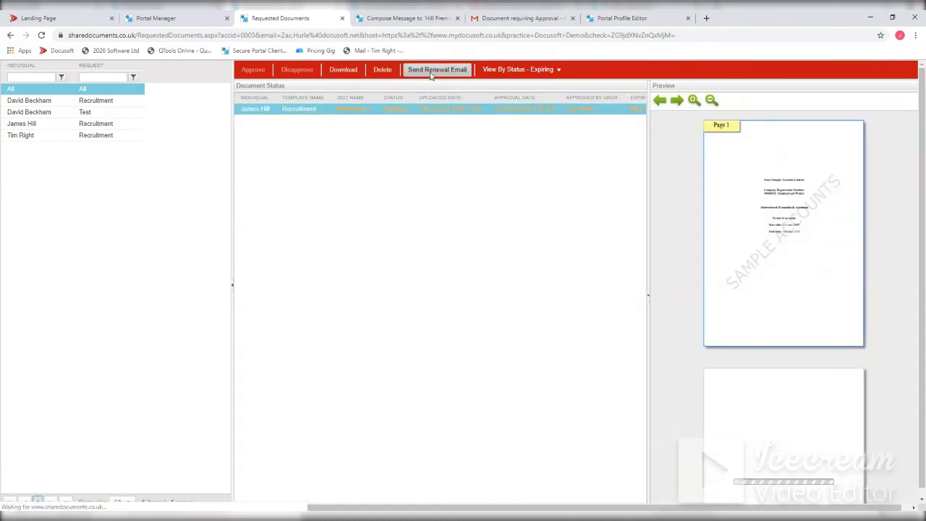
left_click(456, 75)
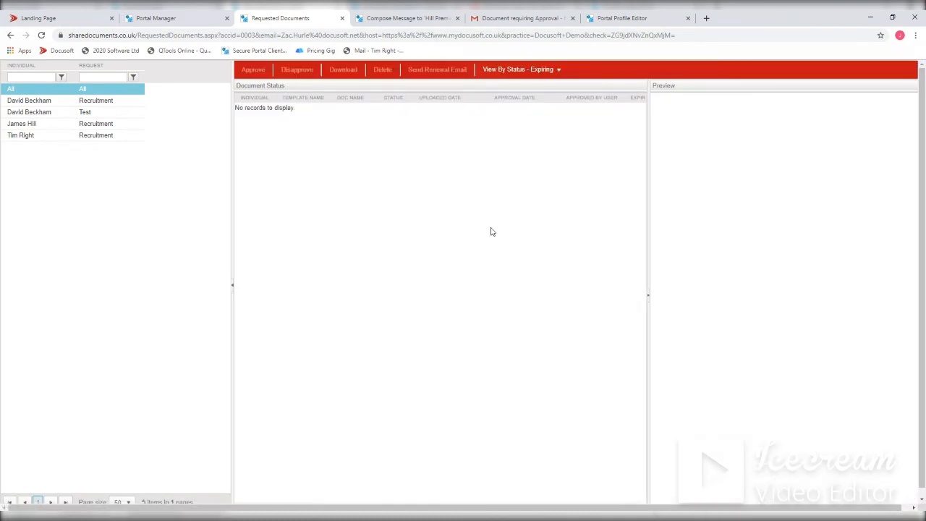
- Filter the requested documents by Expired status and send a renewal email for the Business insurance document
left_click(542, 69)
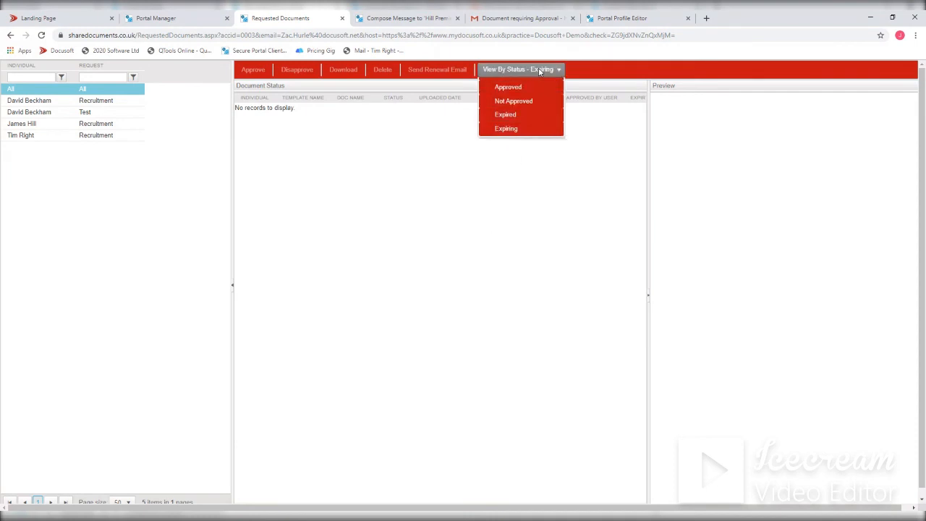
left_click(513, 157)
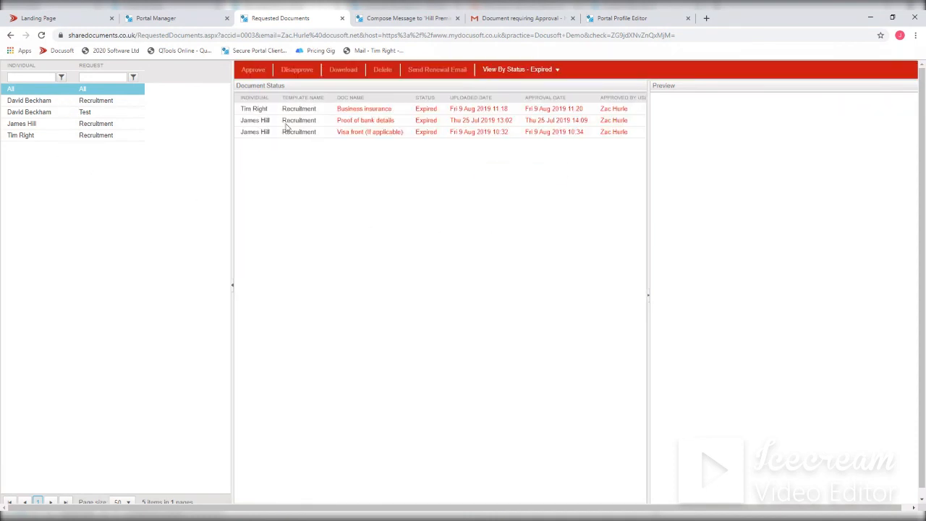
left_click(491, 110)
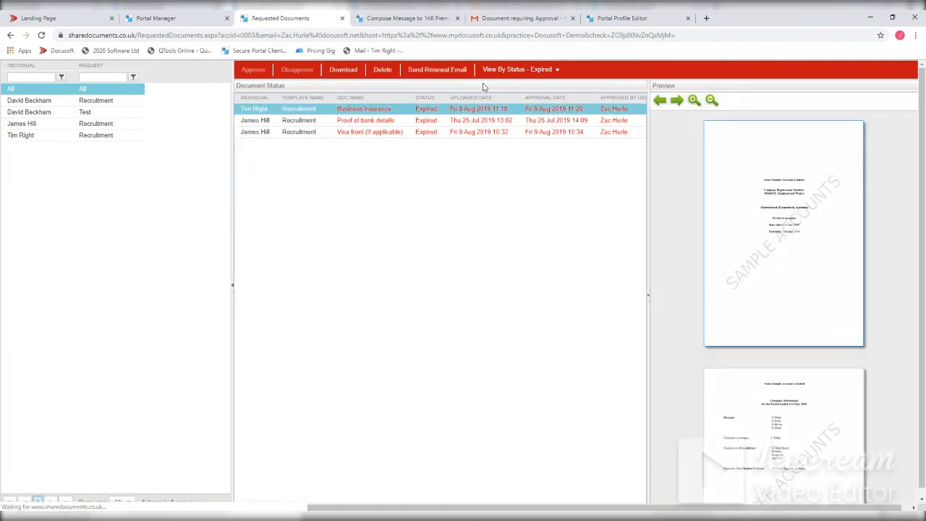
left_click(438, 70)
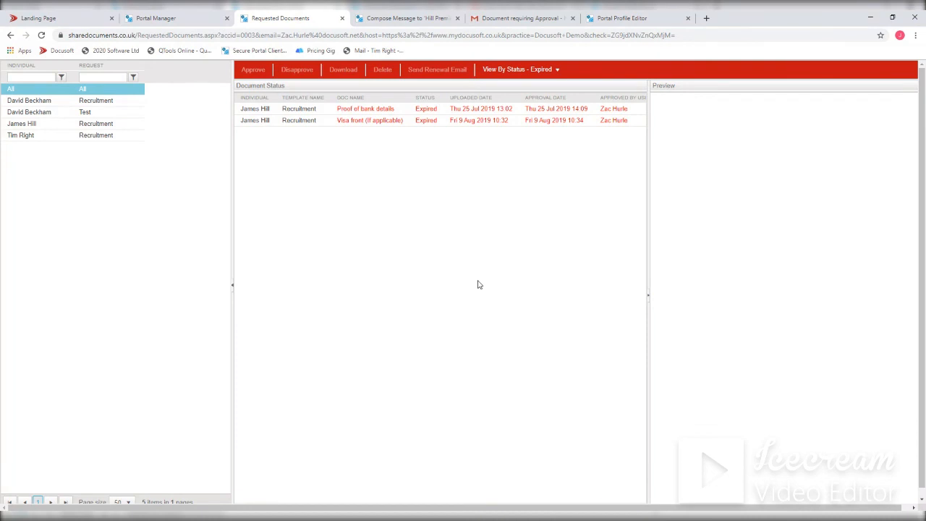
- Close the Requested Documents and Portal Manager pages and return to the Landing Page
left_click(341, 19)
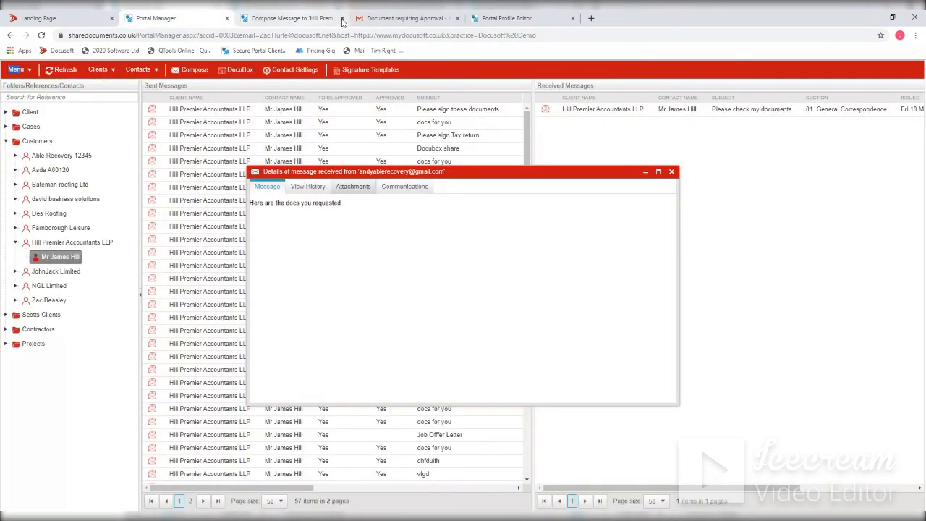
left_click(227, 18)
left_click(61, 22)
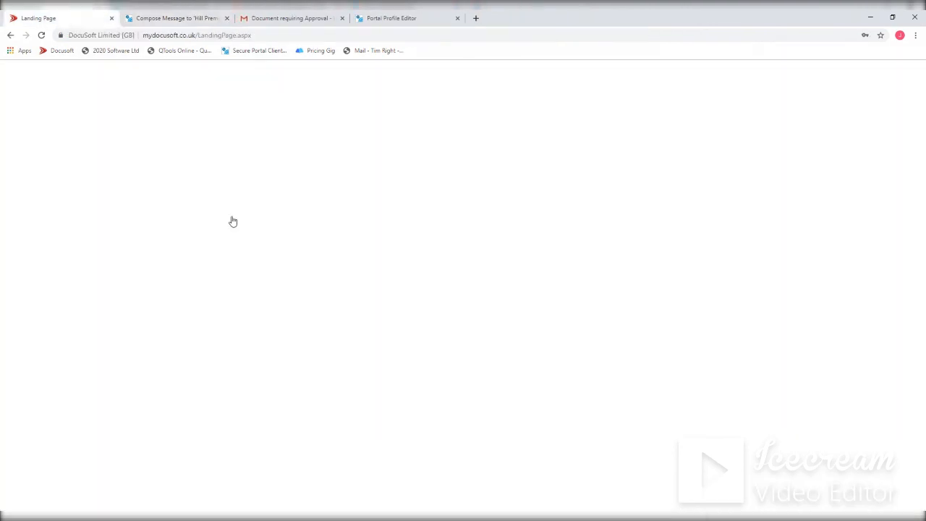